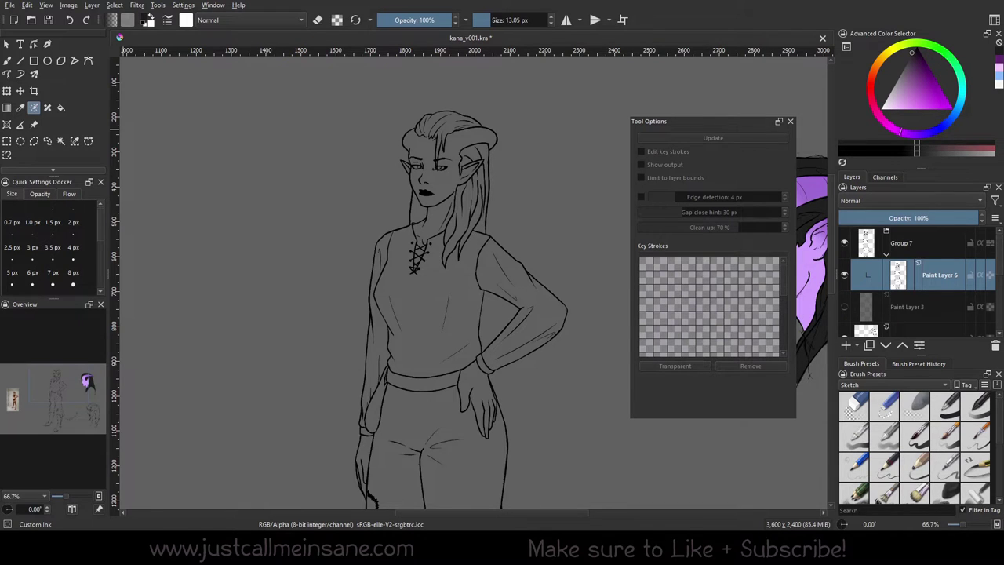
Step: Add a colorize mask to the line art on Paint Layer 6
{"action": "scroll", "coordinate": [596, 134], "scroll_direction": "down", "scroll_amount": 3}
{"action": "left_click_drag", "start_coordinate": [426, 284], "coordinate": [405, 253]}
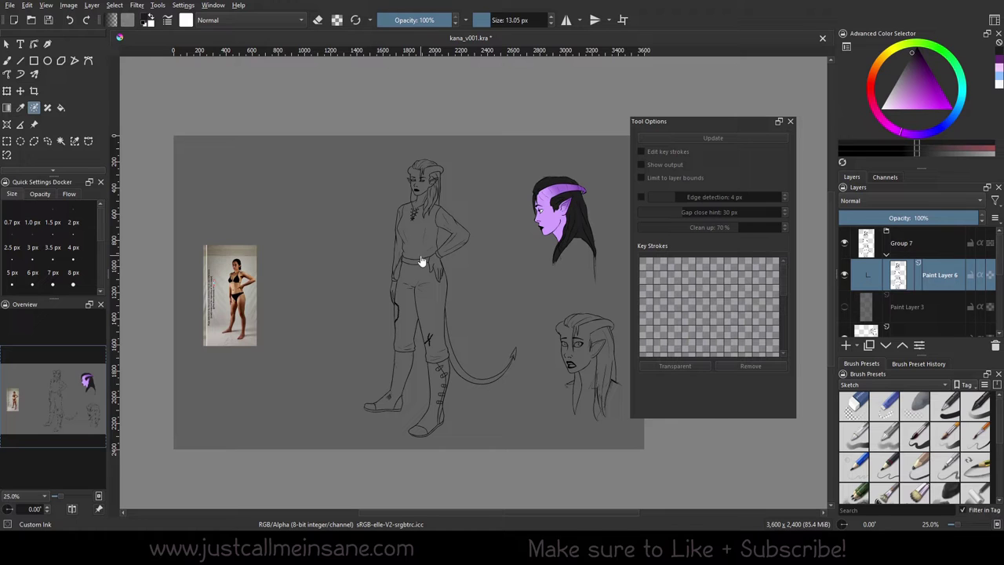
{"action": "scroll", "coordinate": [416, 262], "scroll_direction": "up", "scroll_amount": 1}
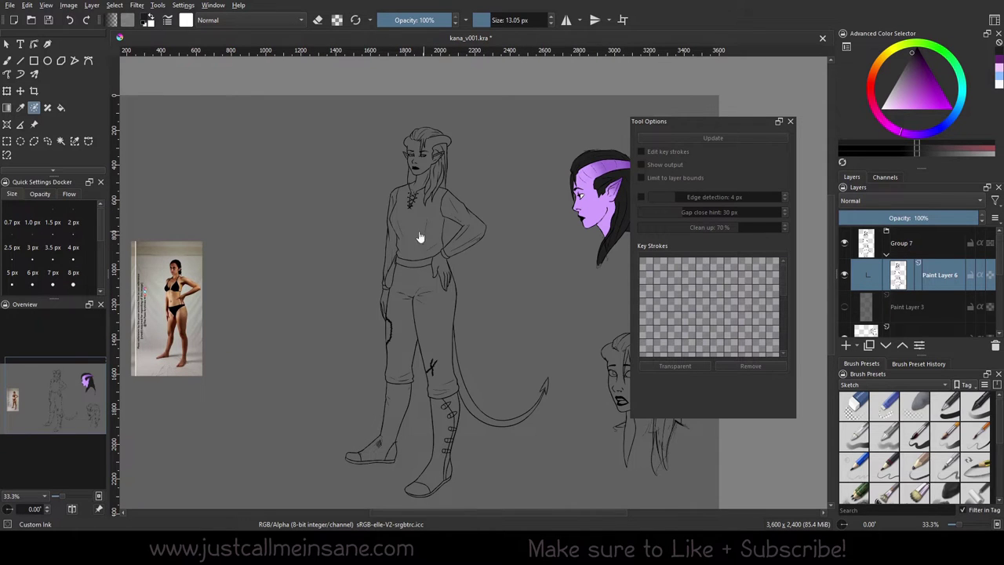
{"action": "left_click_drag", "start_coordinate": [418, 241], "coordinate": [418, 253]}
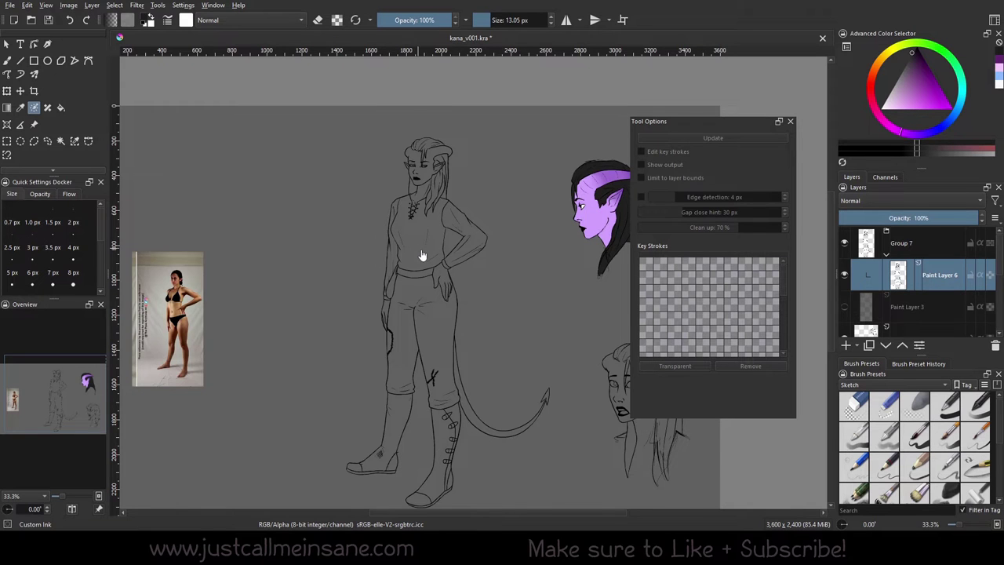
{"action": "scroll", "coordinate": [439, 202], "scroll_direction": "up", "scroll_amount": 1}
{"action": "left_click_drag", "start_coordinate": [439, 202], "coordinate": [403, 215]}
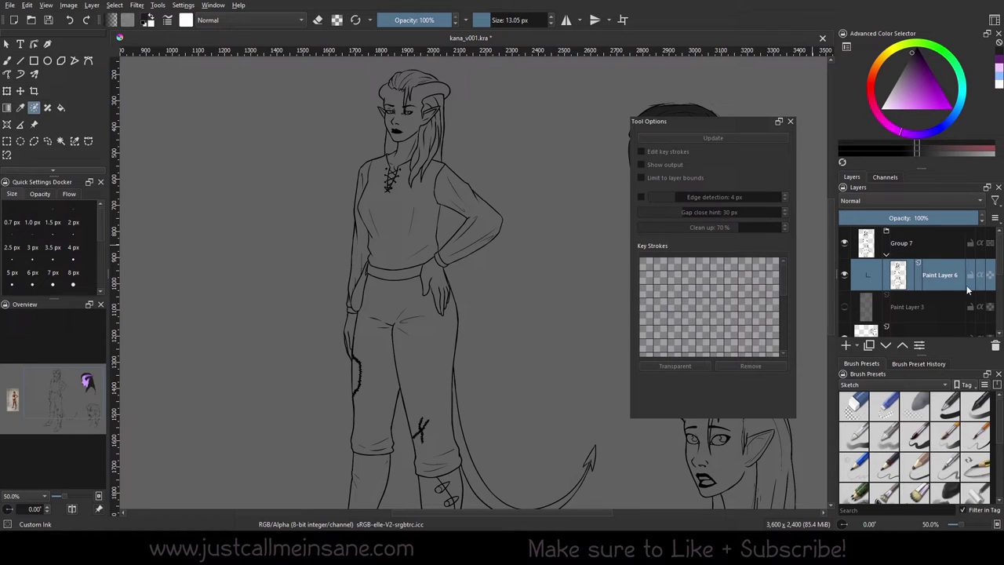
{"action": "mouse_move", "coordinate": [939, 284]}
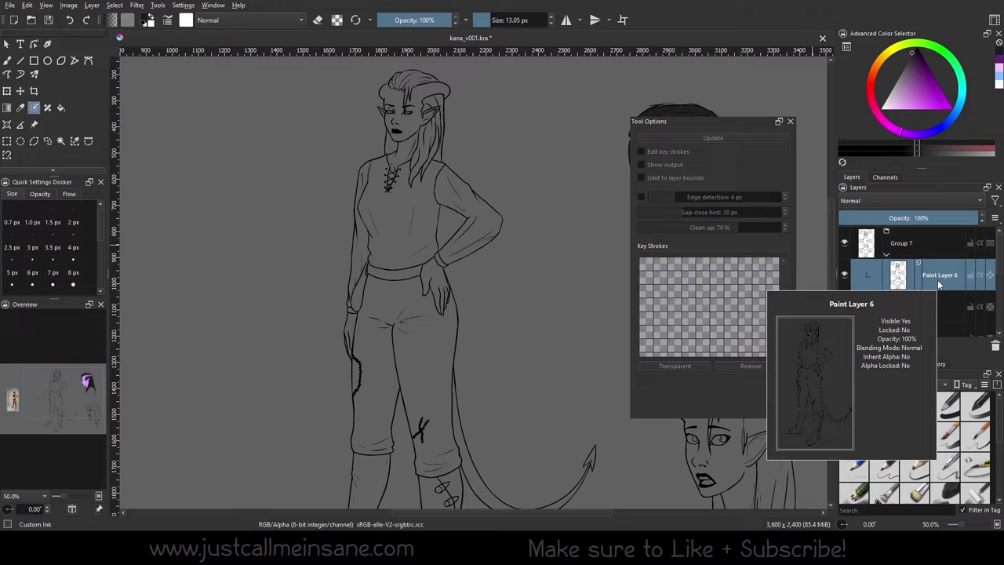
{"action": "scroll", "coordinate": [416, 267], "scroll_direction": "down", "scroll_amount": 2}
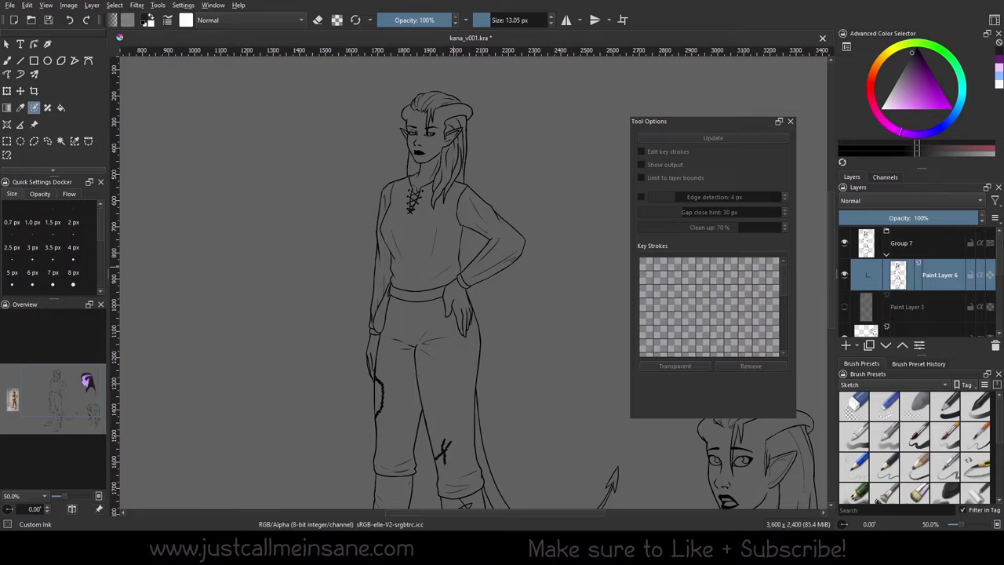
{"action": "left_click", "coordinate": [772, 408]}
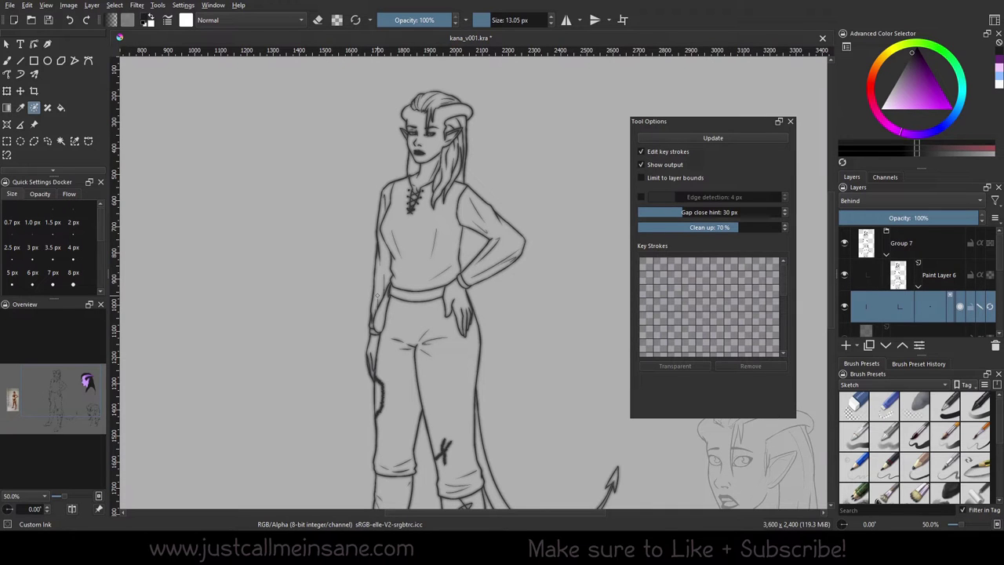
Step: Examine the new colorize mask's preview over the full canvas, the bent arm and the character's face
{"action": "key", "text": "minus"}
{"action": "key", "text": "minus"}
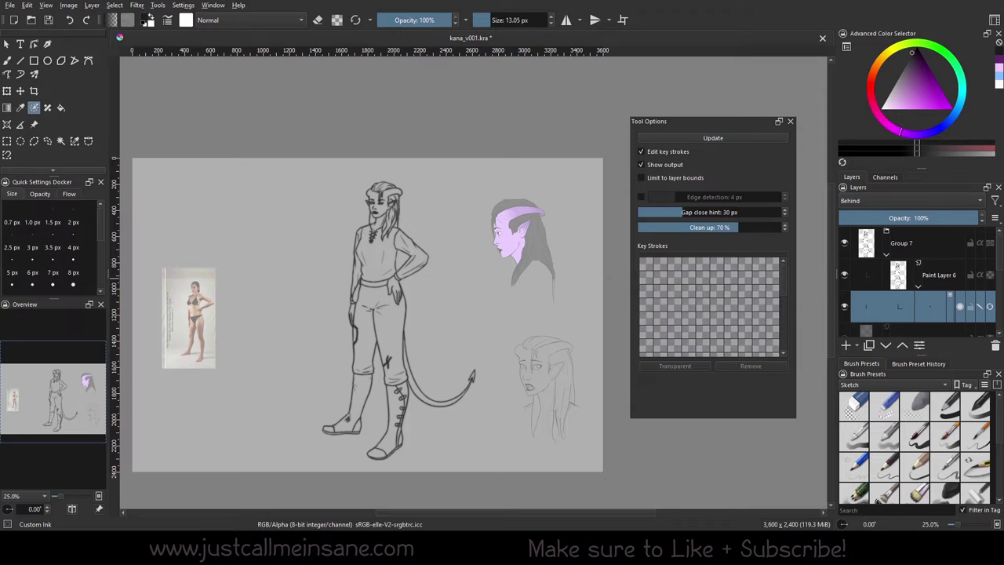
{"action": "scroll", "coordinate": [439, 322], "scroll_direction": "up", "scroll_amount": 7}
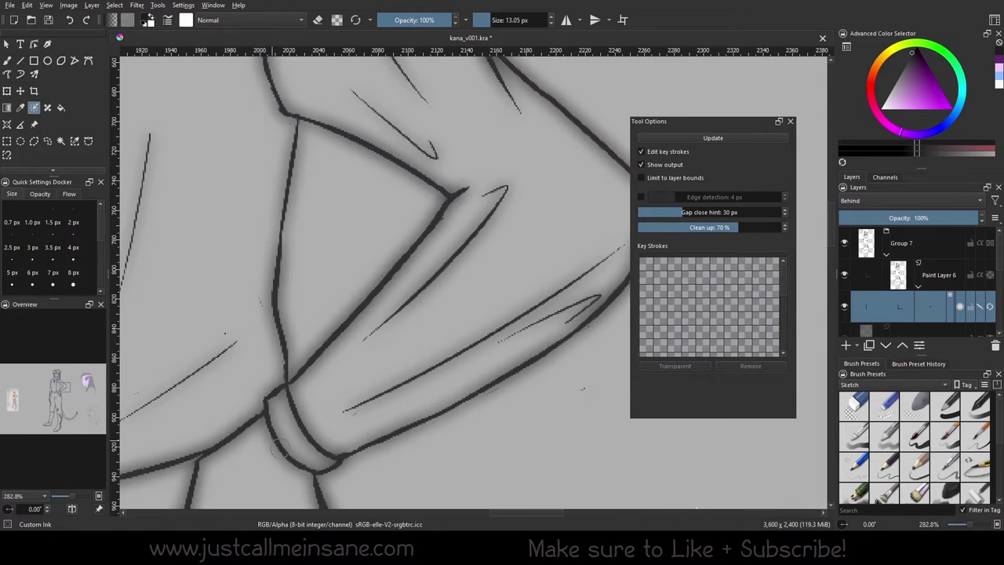
{"action": "left_click_drag", "start_coordinate": [327, 253], "coordinate": [479, 509]}
{"action": "scroll", "coordinate": [427, 231], "scroll_direction": "down", "scroll_amount": 3}
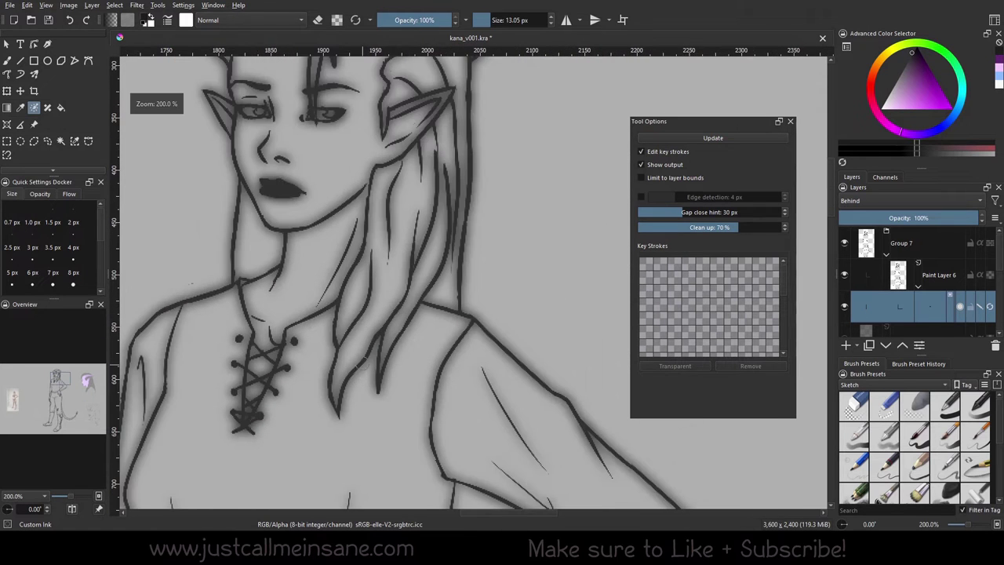
{"action": "scroll", "coordinate": [428, 231], "scroll_direction": "up", "scroll_amount": 2}
{"action": "scroll", "coordinate": [427, 231], "scroll_direction": "down", "scroll_amount": 5}
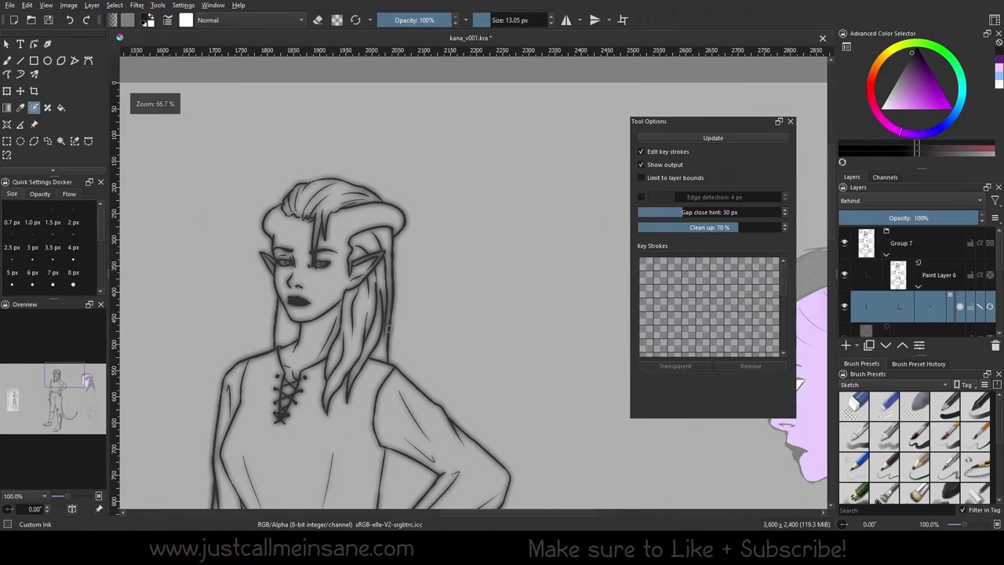
Step: Hide the colorize mask to compare it with the plain line art, and show the mask again
{"action": "left_click", "coordinate": [844, 307]}
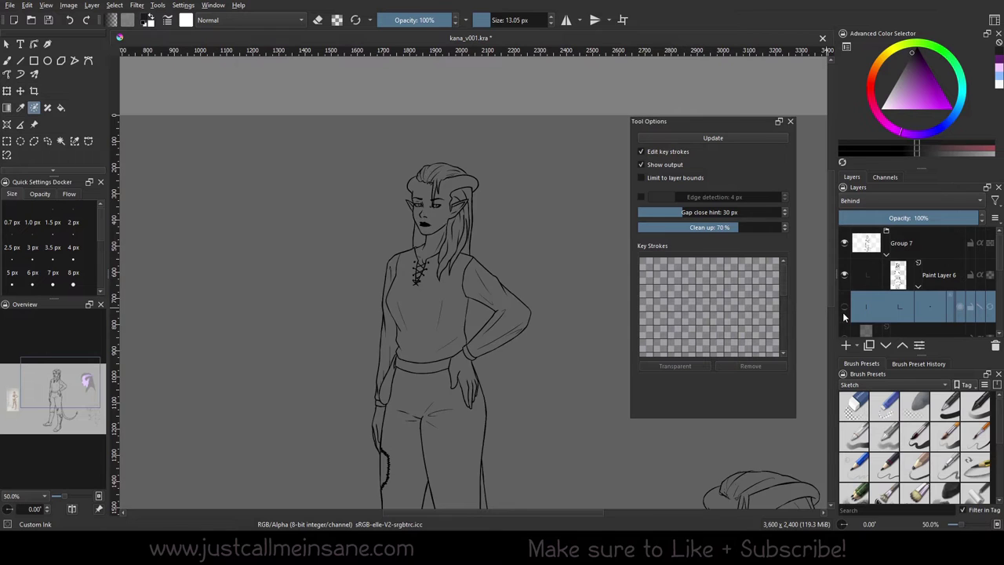
{"action": "scroll", "coordinate": [508, 316], "scroll_direction": "up", "scroll_amount": 3}
{"action": "scroll", "coordinate": [432, 352], "scroll_direction": "down", "scroll_amount": 1}
{"action": "left_click_drag", "start_coordinate": [432, 352], "coordinate": [440, 272]}
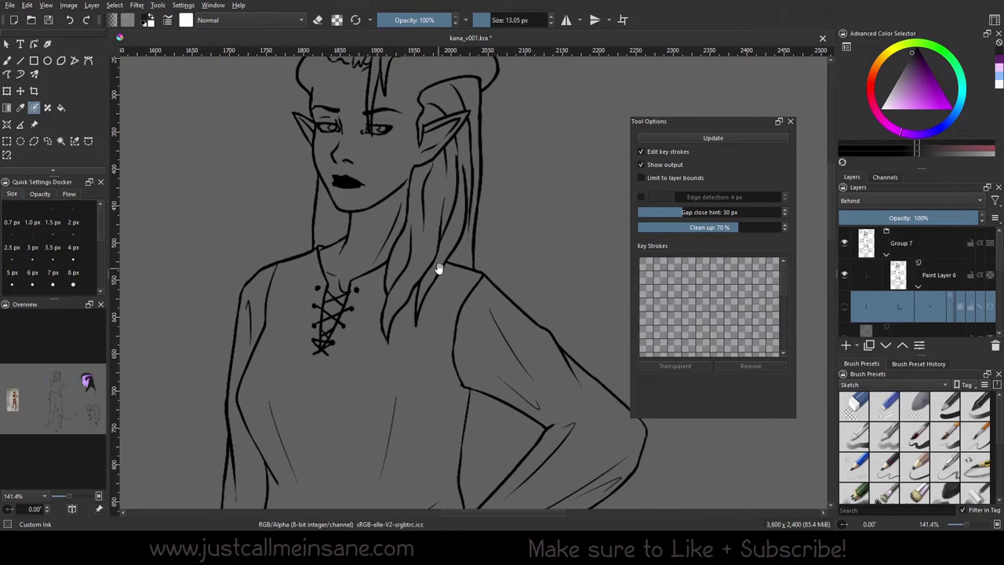
{"action": "scroll", "coordinate": [458, 359], "scroll_direction": "down", "scroll_amount": 2}
{"action": "left_click_drag", "start_coordinate": [458, 359], "coordinate": [483, 352]}
{"action": "scroll", "coordinate": [484, 352], "scroll_direction": "down", "scroll_amount": 1}
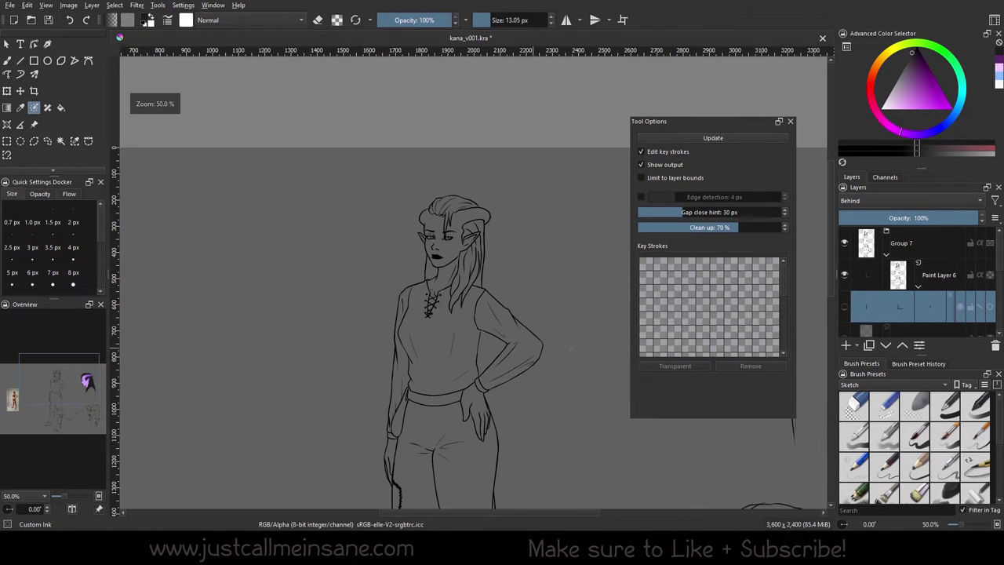
{"action": "left_click", "coordinate": [844, 306]}
Step: Mark the character's skin with light pink key strokes on the face, neck and both hands
{"action": "left_click_drag", "start_coordinate": [399, 336], "coordinate": [387, 208]}
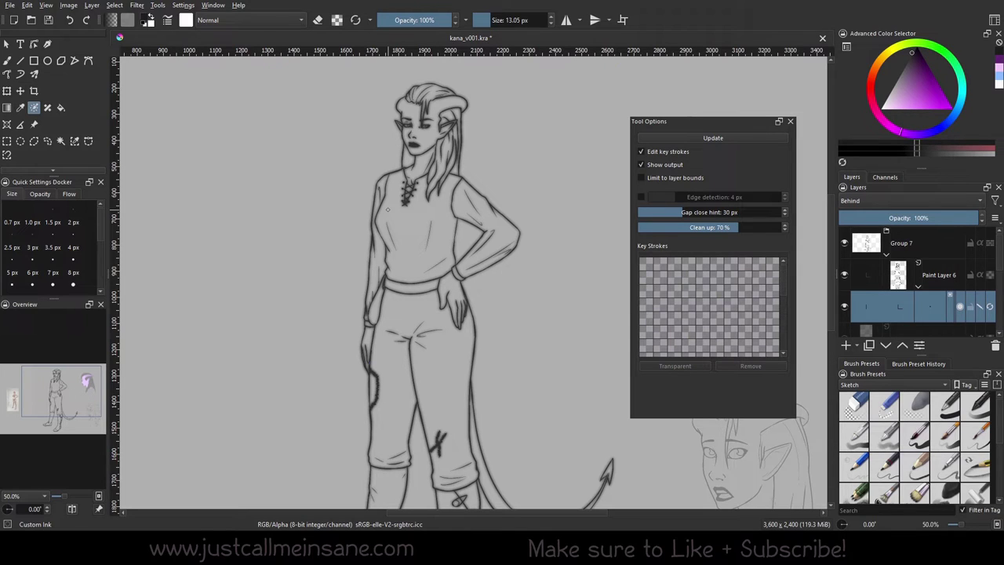
{"action": "left_click", "coordinate": [1000, 69]}
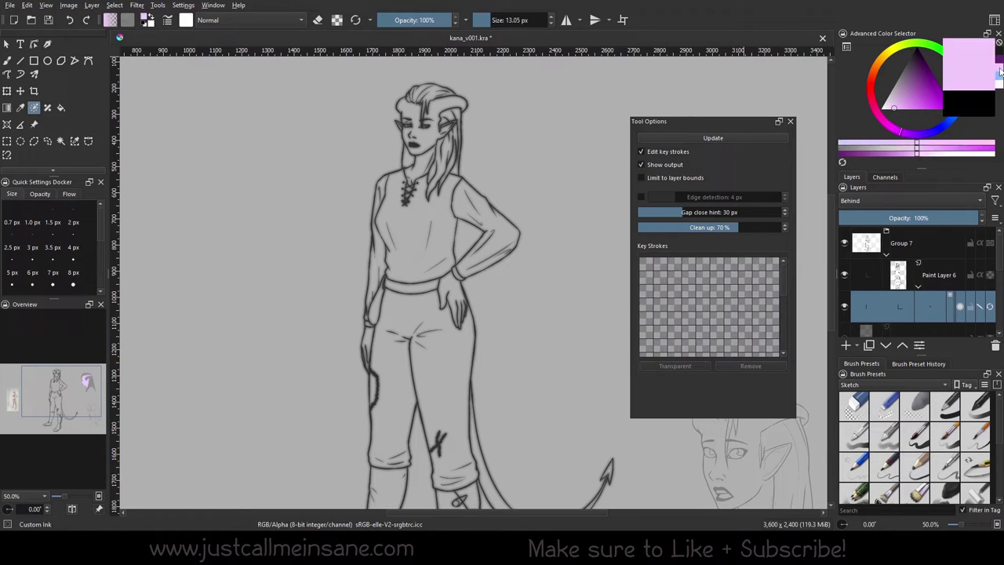
{"action": "left_click_drag", "start_coordinate": [429, 135], "coordinate": [420, 169]}
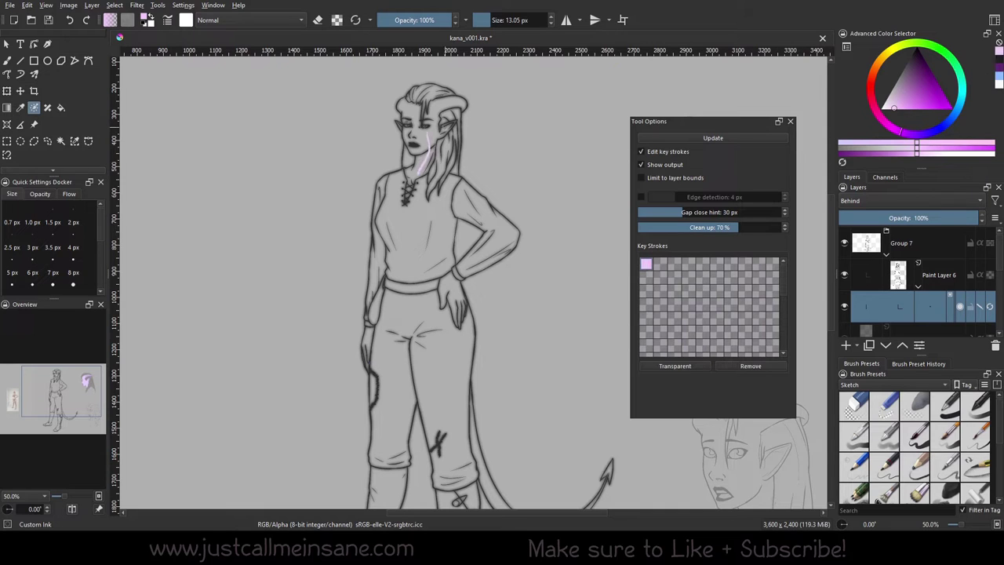
{"action": "key", "text": "ctrl+z"}
{"action": "left_click_drag", "start_coordinate": [451, 290], "coordinate": [454, 305]}
{"action": "left_click_drag", "start_coordinate": [367, 335], "coordinate": [367, 352]}
Step: Mark the shirt's body, sleeves and cuffs with light blue key strokes and update the colorize mask
{"action": "key", "text": "x"}
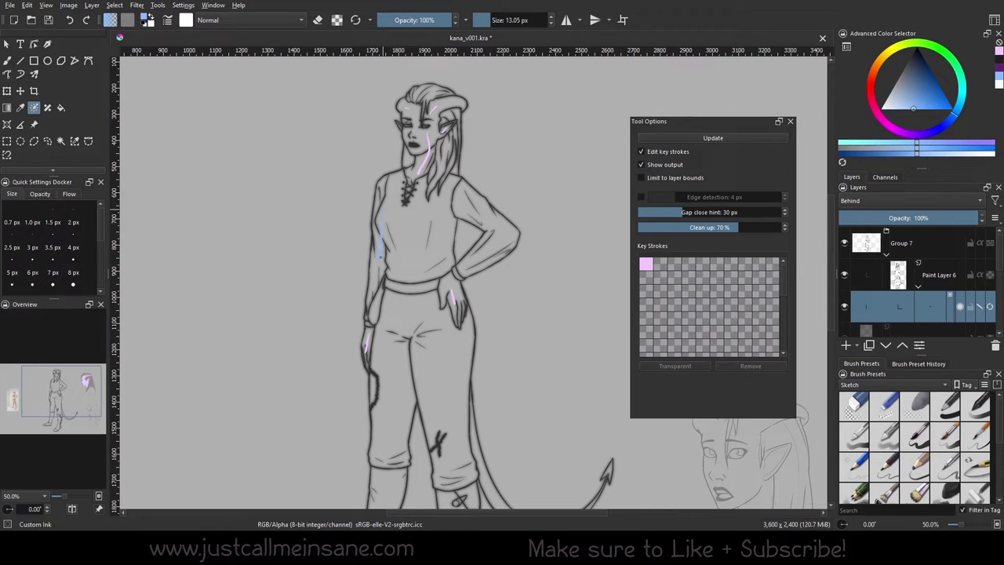
{"action": "left_click_drag", "start_coordinate": [444, 197], "coordinate": [475, 210]}
{"action": "mouse_move", "coordinate": [428, 277]}
{"action": "left_mouse_down"}
{"action": "mouse_move", "coordinate": [403, 285]}
{"action": "mouse_move", "coordinate": [456, 275]}
{"action": "left_mouse_up"}
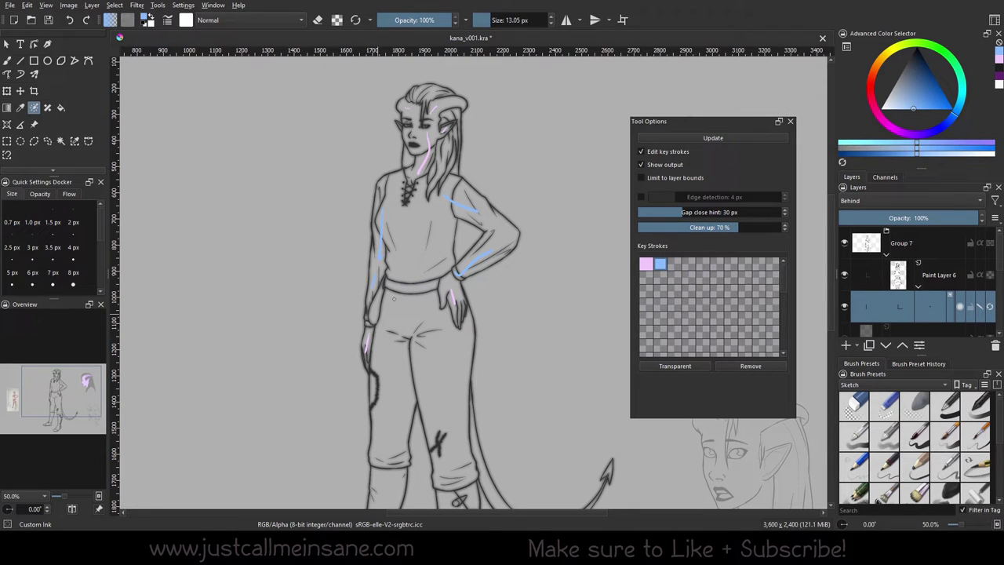
{"action": "left_click", "coordinate": [685, 138]}
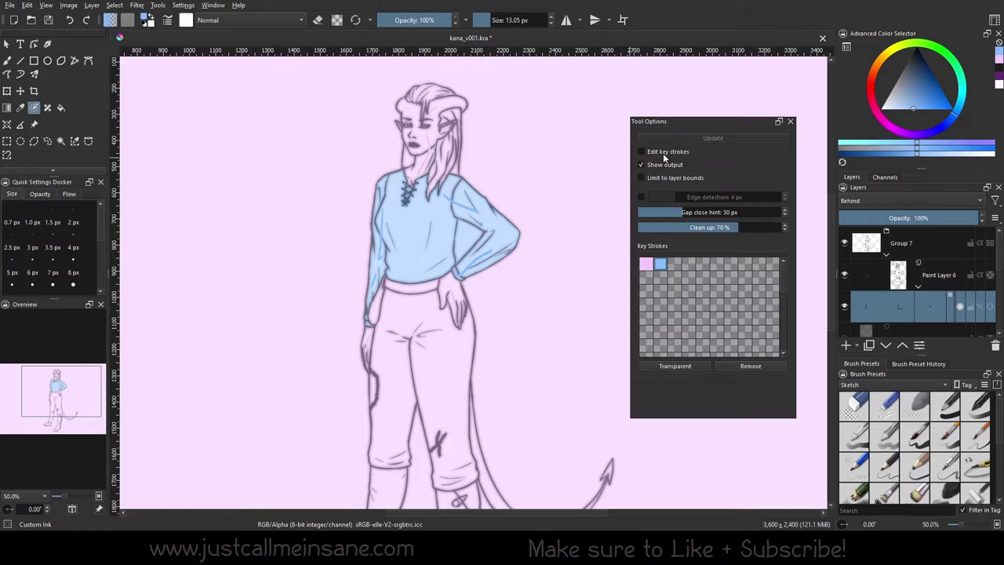
Step: Examine the generated fill across the whole canvas and around the shirt with key stroke editing off
{"action": "key", "text": "minus"}
{"action": "key", "text": "minus"}
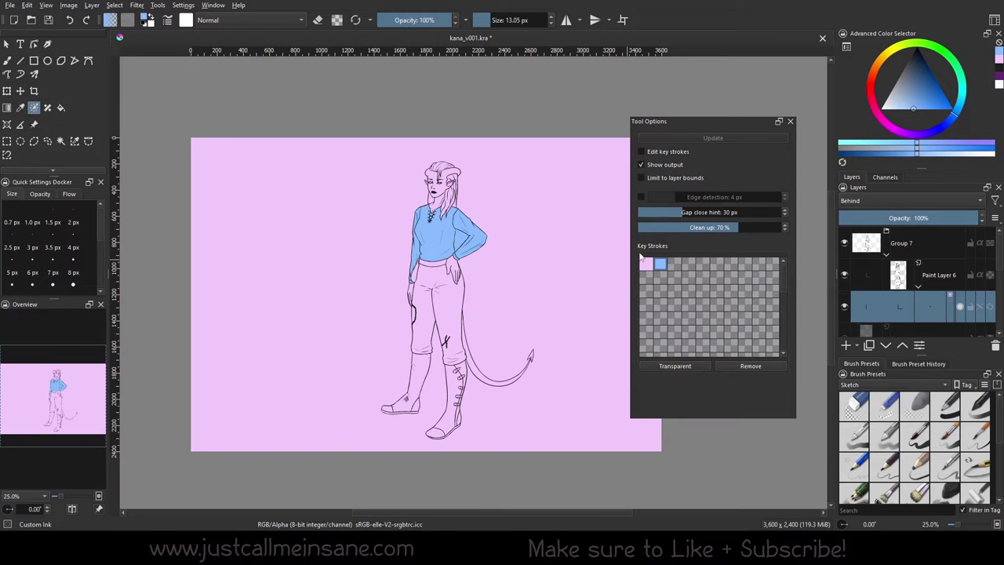
{"action": "key", "text": "plus"}
{"action": "key", "text": "plus"}
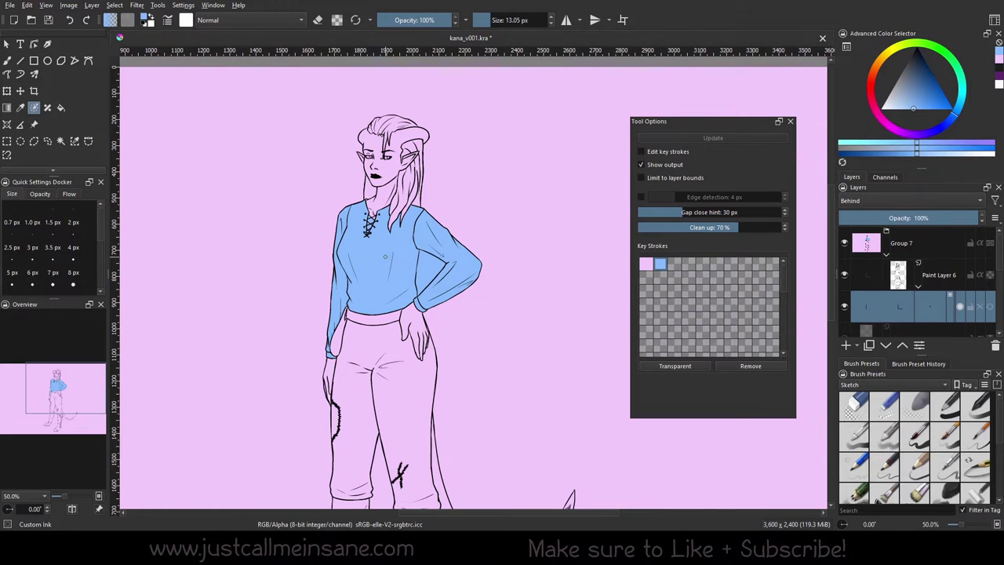
{"action": "left_click_drag", "start_coordinate": [385, 256], "coordinate": [421, 243]}
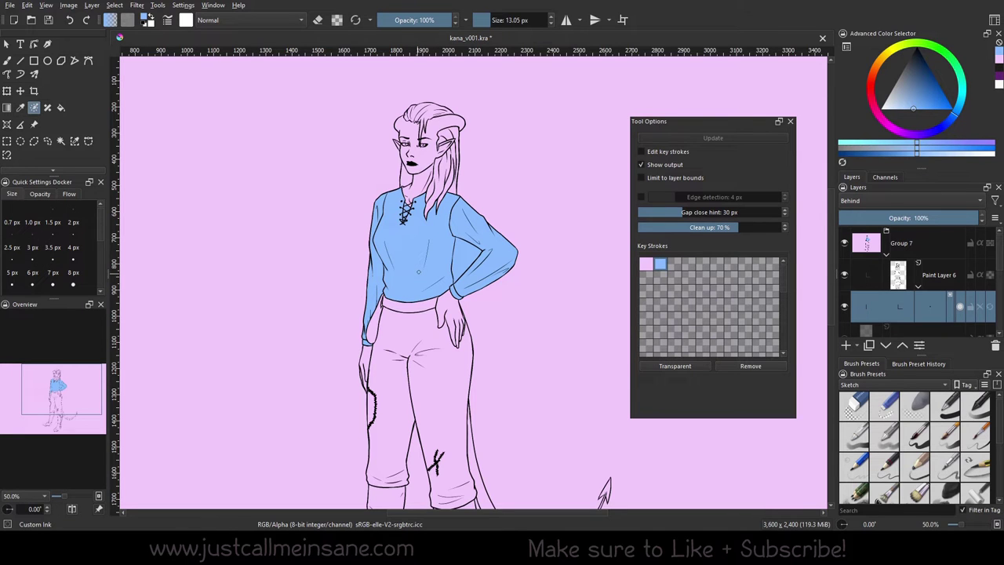
{"action": "scroll", "coordinate": [408, 206], "scroll_direction": "up", "scroll_amount": 2}
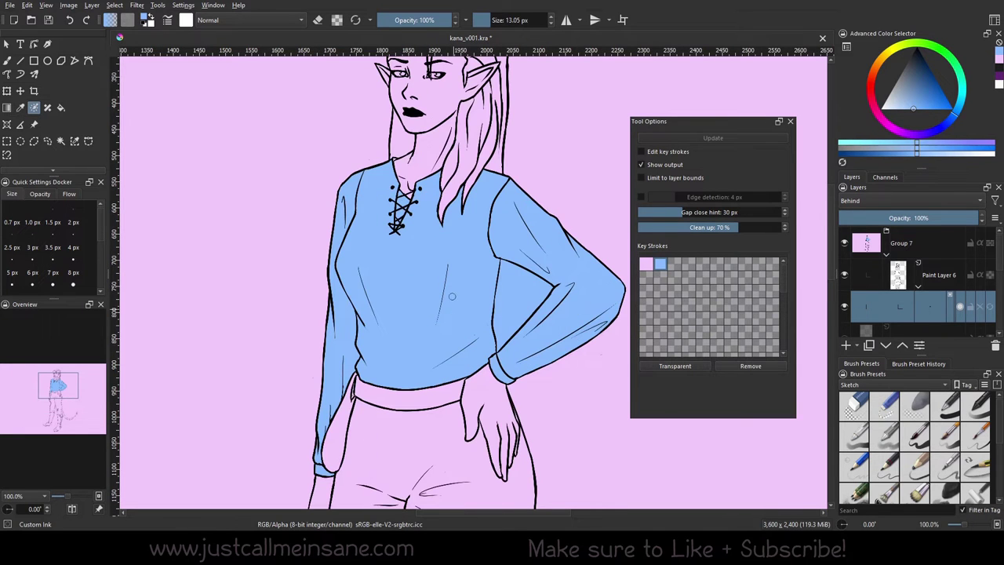
{"action": "scroll", "coordinate": [449, 303], "scroll_direction": "down", "scroll_amount": 2}
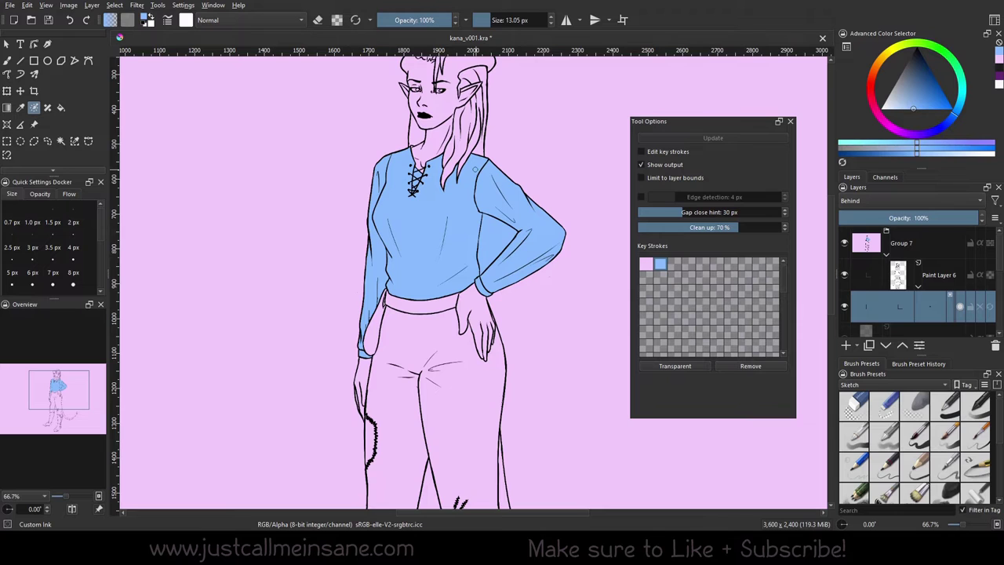
{"action": "scroll", "coordinate": [458, 218], "scroll_direction": "up", "scroll_amount": 1}
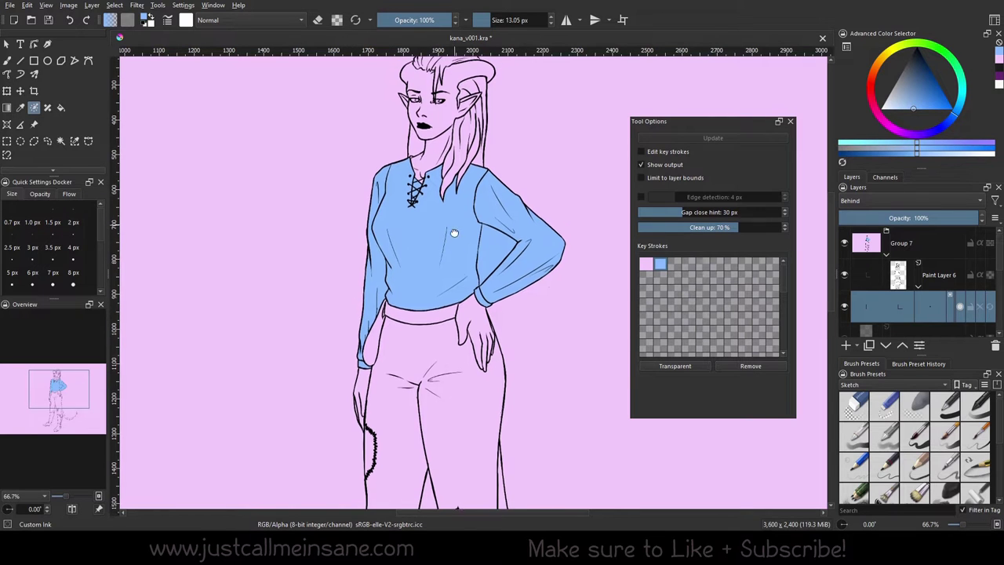
Step: Turn off the colorize mask's output display and enable editing of its key strokes
{"action": "left_click", "coordinate": [640, 151]}
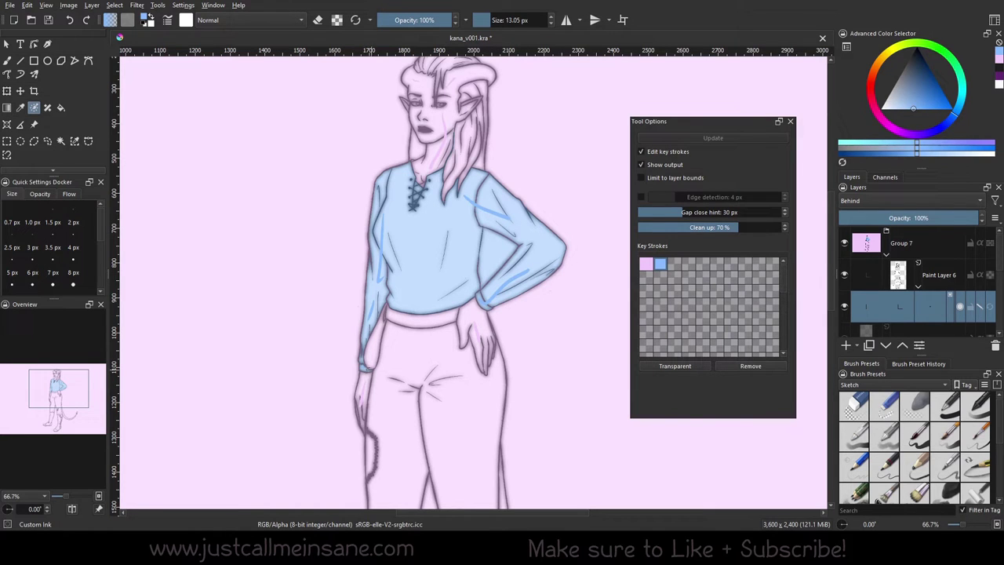
{"action": "left_click", "coordinate": [658, 151]}
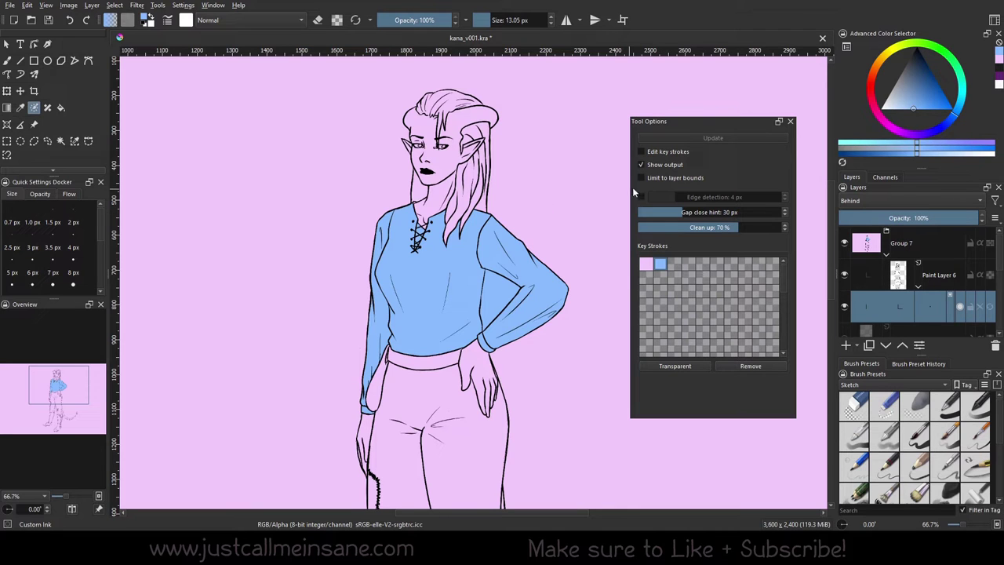
{"action": "left_click", "coordinate": [647, 164]}
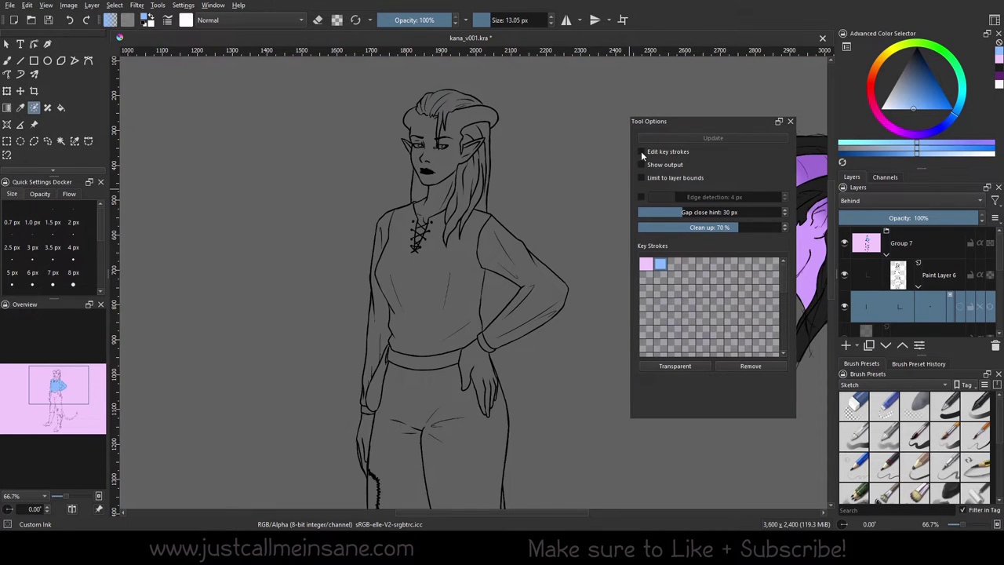
{"action": "left_click", "coordinate": [641, 152]}
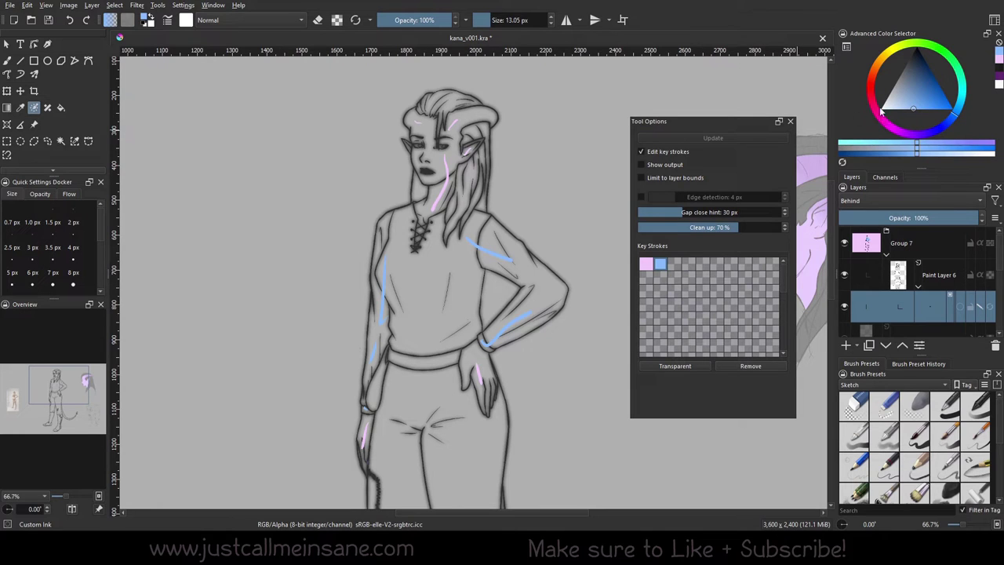
Step: Mark the background with dark purple key strokes around the figure, inside the bent arm, between the legs and beside the tail
{"action": "left_click", "coordinate": [998, 76]}
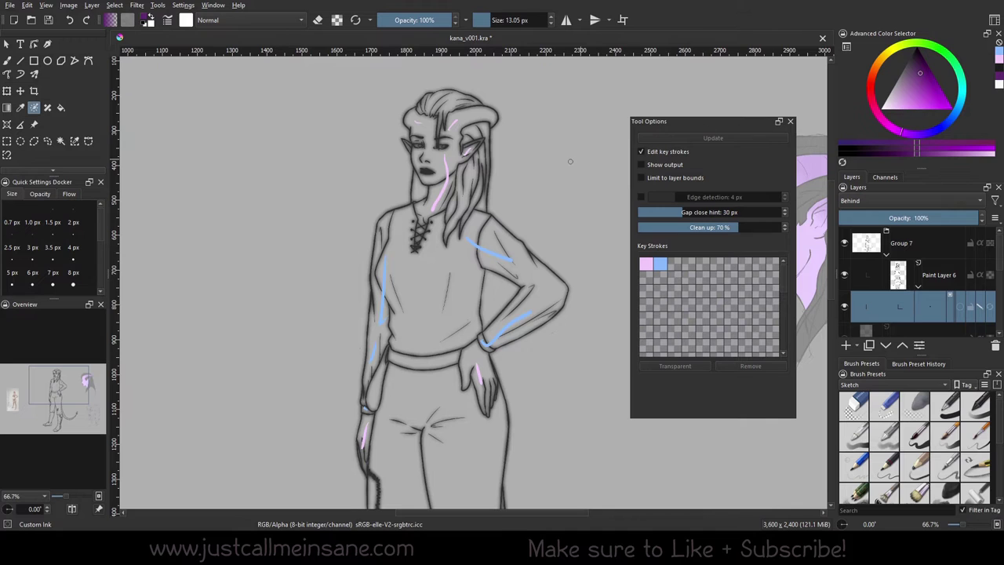
{"action": "left_click_drag", "start_coordinate": [550, 149], "coordinate": [598, 369]}
{"action": "mouse_move", "coordinate": [337, 189]}
{"action": "left_mouse_down"}
{"action": "mouse_move", "coordinate": [309, 262]}
{"action": "mouse_move", "coordinate": [303, 394]}
{"action": "left_mouse_up"}
{"action": "left_click_drag", "start_coordinate": [486, 470], "coordinate": [496, 199]}
{"action": "left_click_drag", "start_coordinate": [328, 337], "coordinate": [273, 428]}
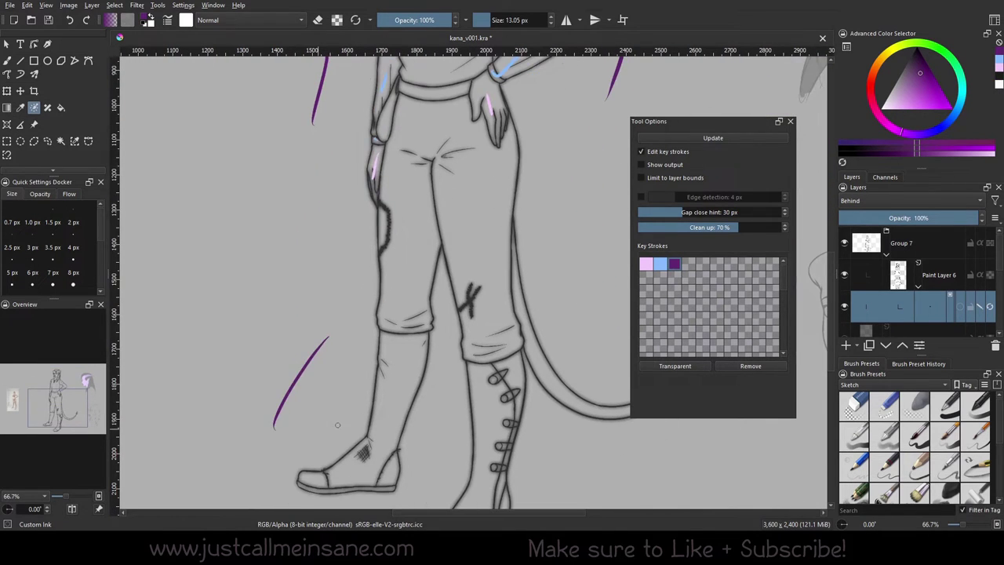
{"action": "left_click_drag", "start_coordinate": [447, 416], "coordinate": [436, 467]}
{"action": "left_click_drag", "start_coordinate": [550, 285], "coordinate": [579, 312]}
{"action": "left_click_drag", "start_coordinate": [573, 464], "coordinate": [604, 488]}
Step: Set the dark purple key stroke as transparent and update the colorize mask
{"action": "scroll", "coordinate": [471, 278], "scroll_direction": "up", "scroll_amount": 5}
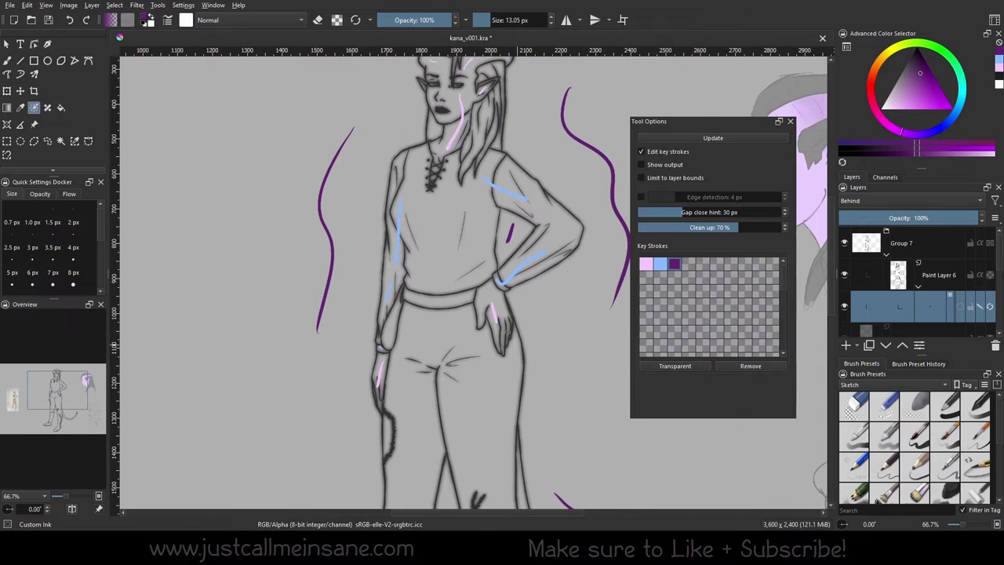
{"action": "scroll", "coordinate": [471, 286], "scroll_direction": "up", "scroll_amount": 2}
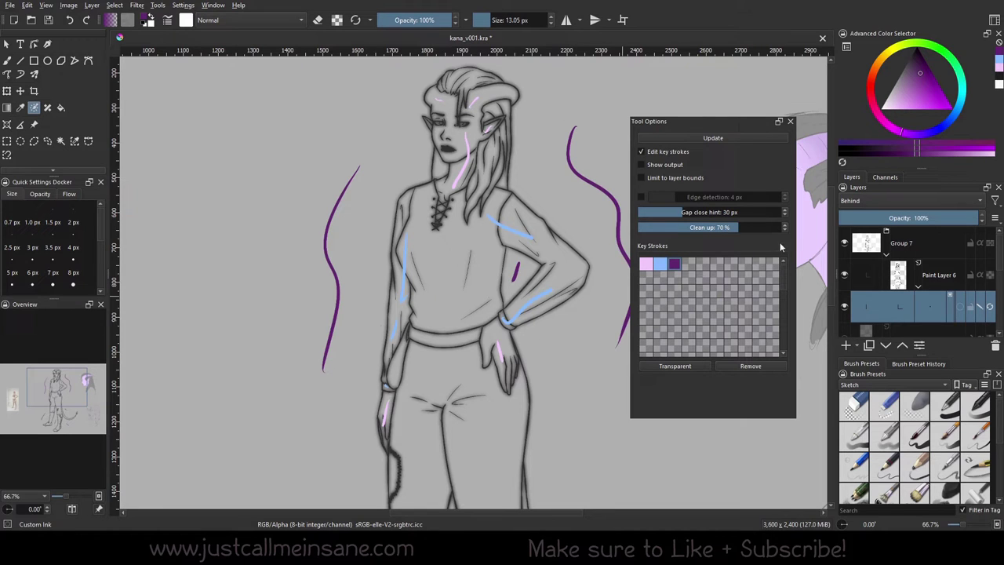
{"action": "left_click", "coordinate": [676, 367]}
{"action": "left_click", "coordinate": [694, 137]}
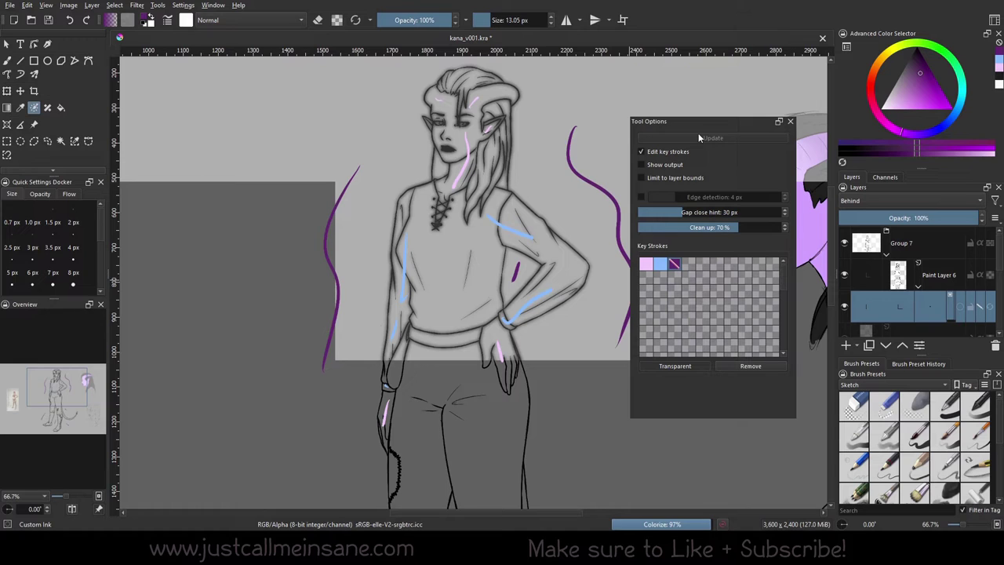
Step: Show the colorize mask's output and turn off key stroke editing
{"action": "left_click", "coordinate": [641, 164]}
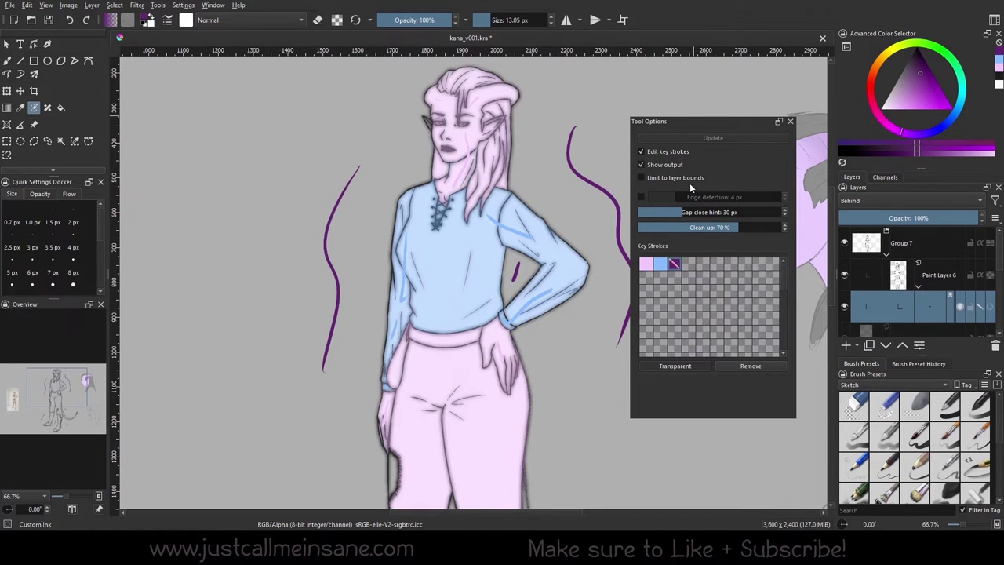
{"action": "left_click", "coordinate": [642, 152]}
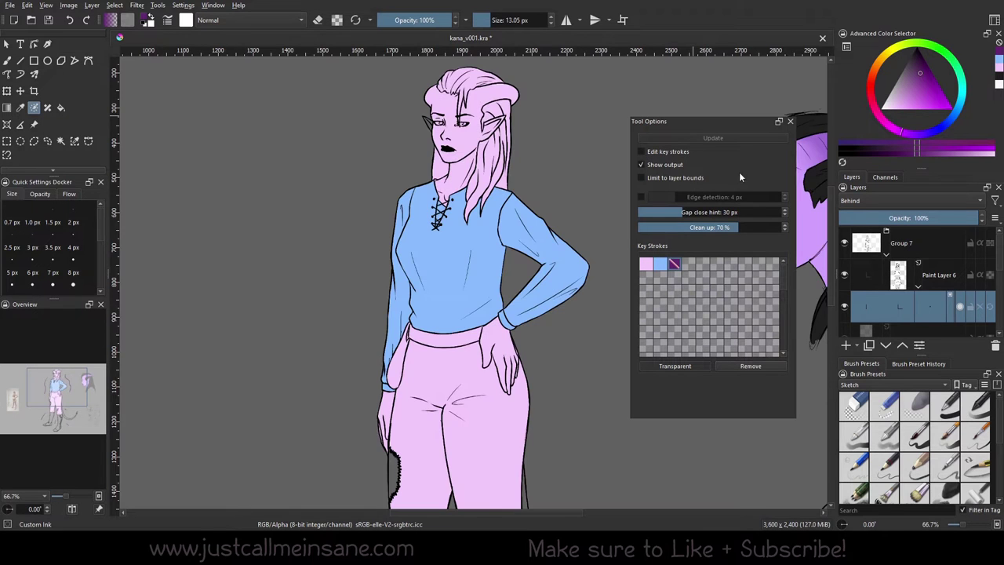
Step: Examine the skin, shirt and trousers fill over the full figure and close up at the head, waist and legs
{"action": "scroll", "coordinate": [547, 319], "scroll_direction": "down", "scroll_amount": 3}
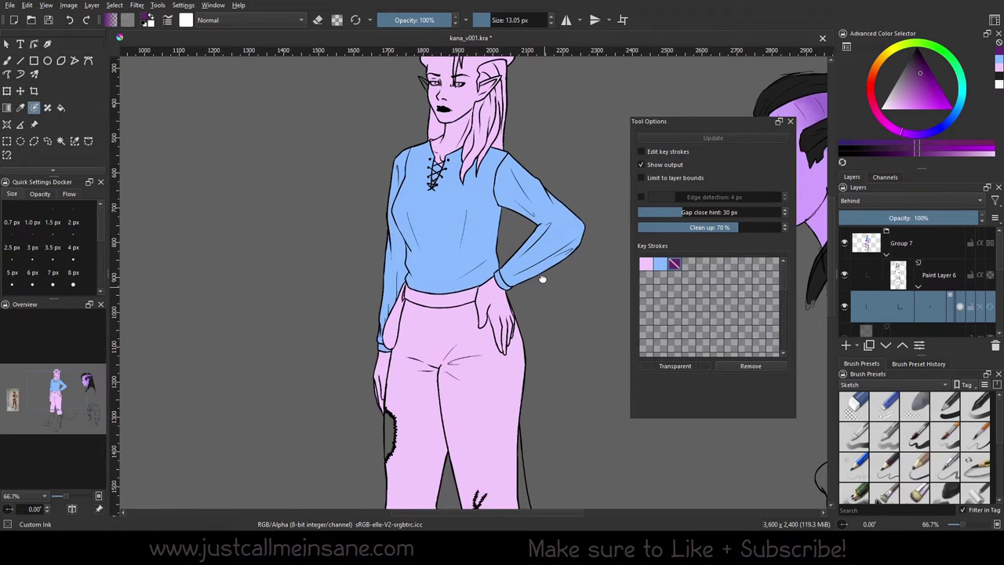
{"action": "left_click_drag", "start_coordinate": [548, 272], "coordinate": [503, 368]}
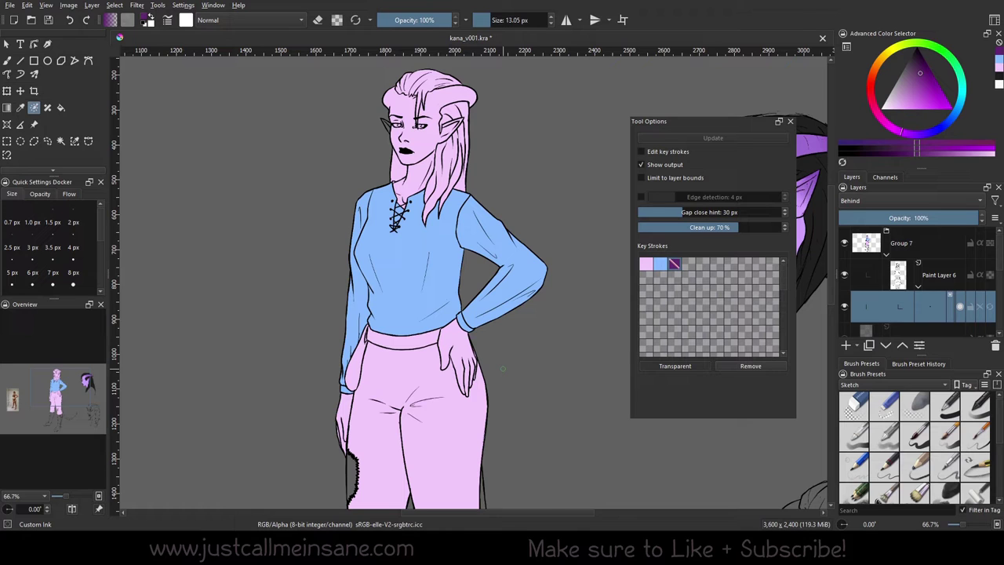
{"action": "key", "text": "minus"}
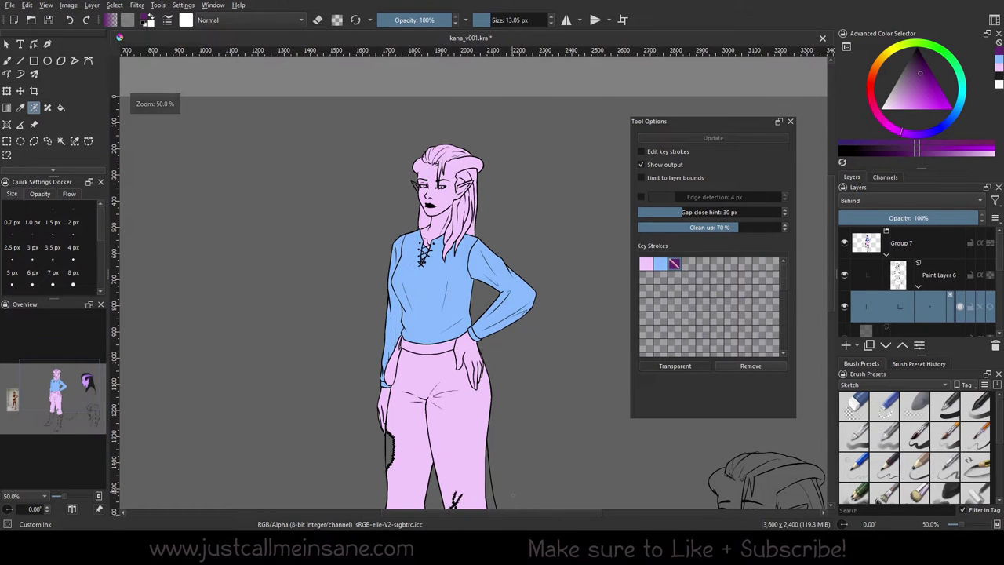
{"action": "left_click_drag", "start_coordinate": [503, 368], "coordinate": [479, 299]}
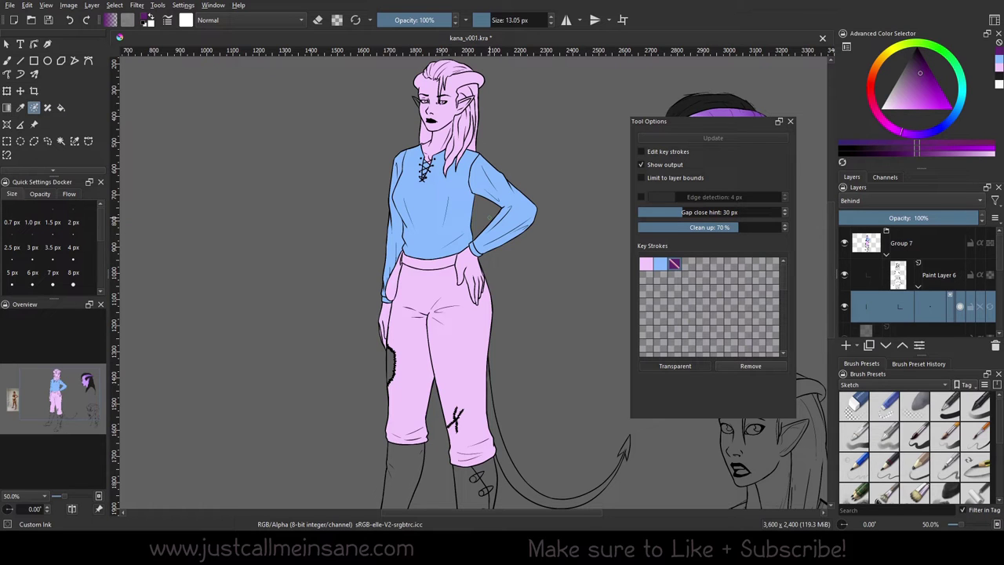
{"action": "key", "text": "plus"}
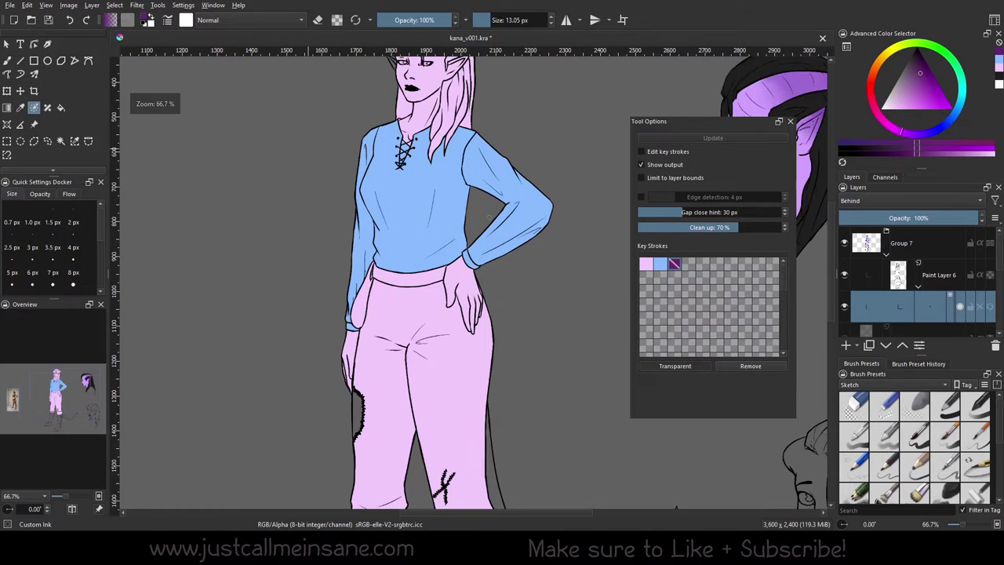
{"action": "left_click_drag", "start_coordinate": [461, 158], "coordinate": [488, 307]}
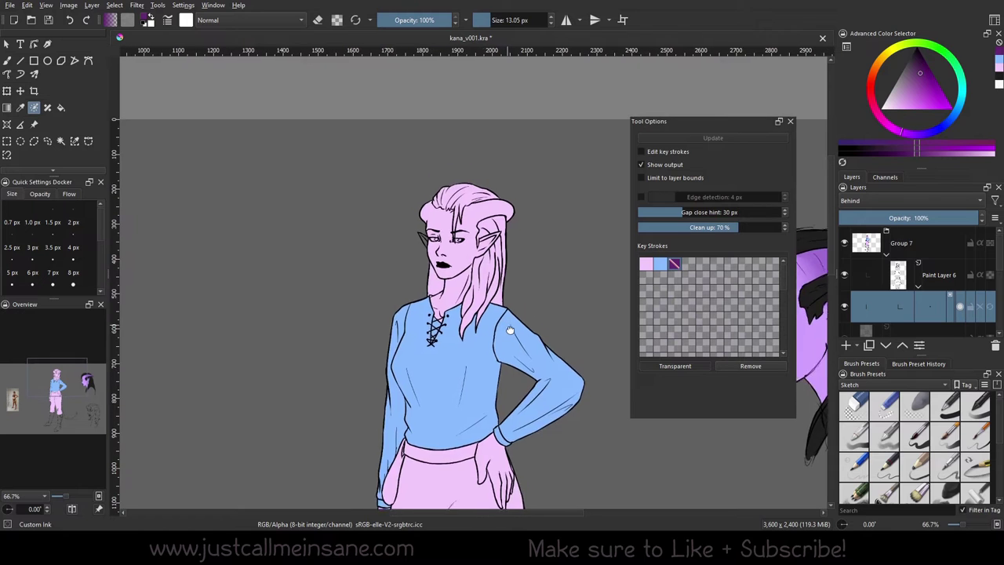
{"action": "key", "text": "plus"}
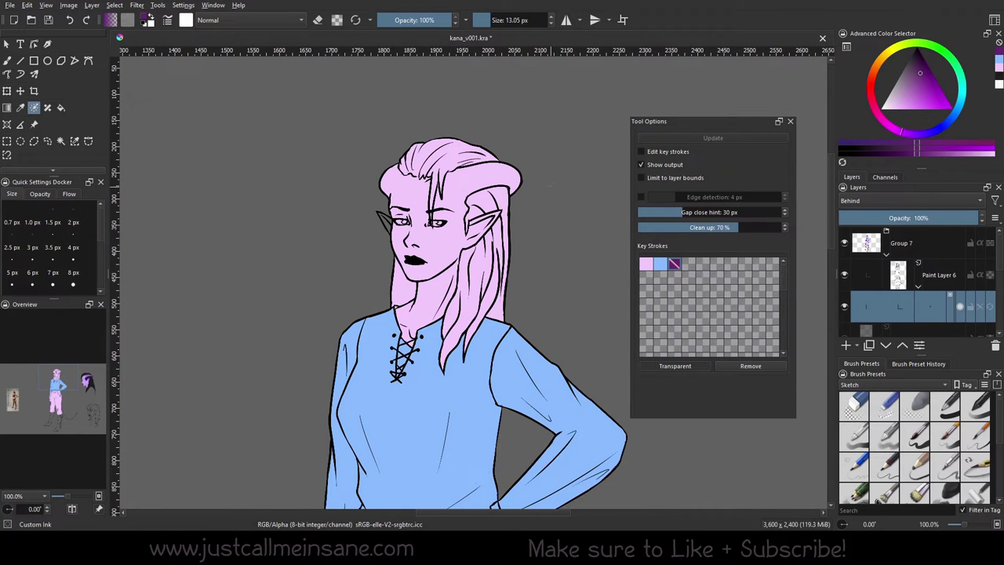
{"action": "scroll", "coordinate": [527, 374], "scroll_direction": "down", "scroll_amount": 5}
{"action": "scroll", "coordinate": [485, 268], "scroll_direction": "up", "scroll_amount": 1}
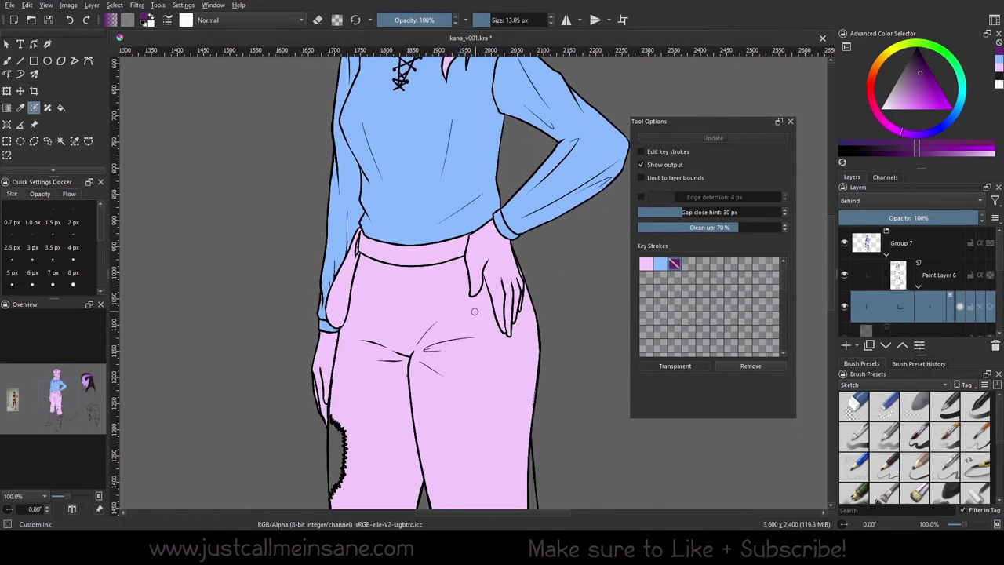
{"action": "scroll", "coordinate": [475, 345], "scroll_direction": "down", "scroll_amount": 2}
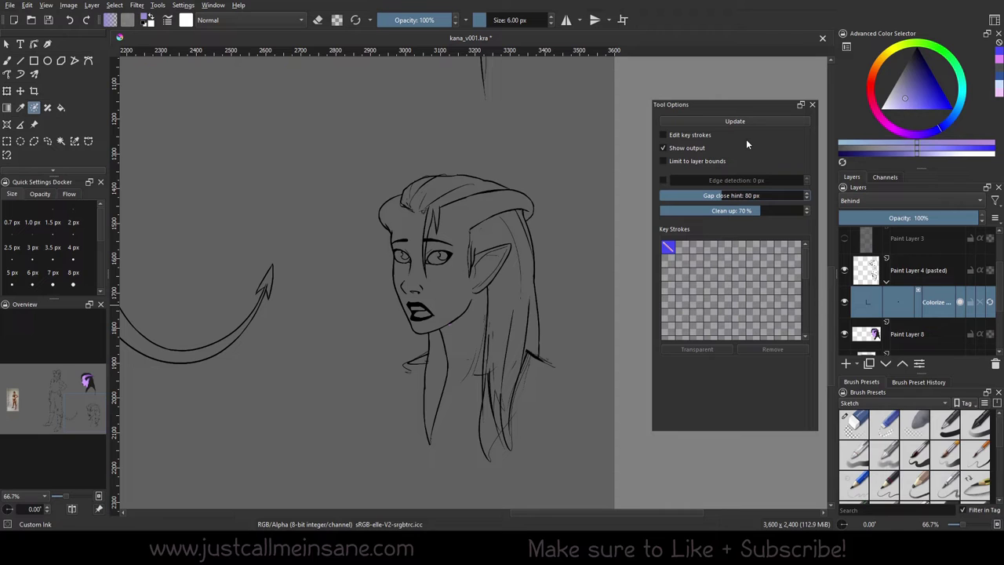
Step: Enable key stroke editing on the portrait head's colorize mask and mark the face with a pinkish-purple key stroke
{"action": "scroll", "coordinate": [460, 279], "scroll_direction": "left", "scroll_amount": 1}
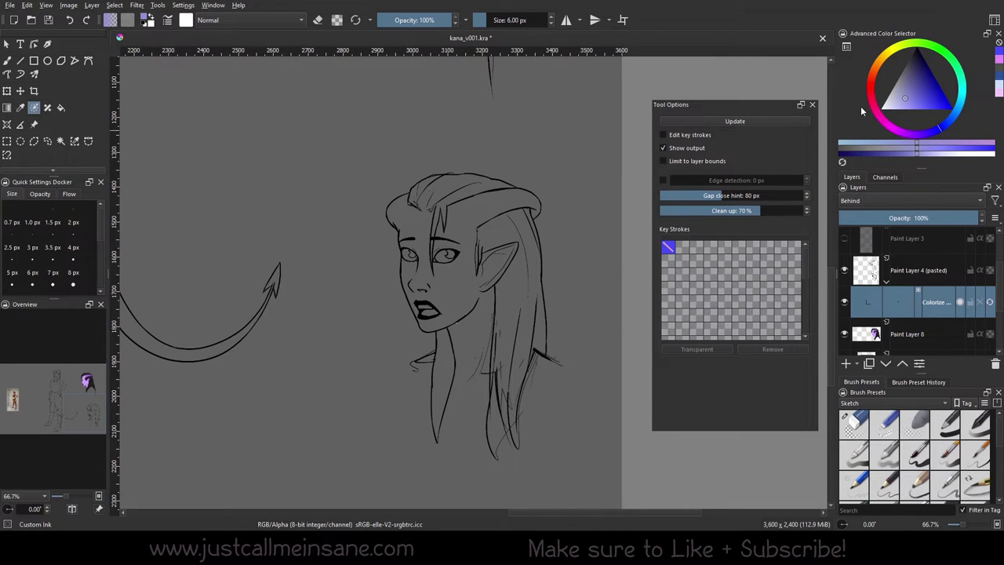
{"action": "left_click", "coordinate": [999, 59]}
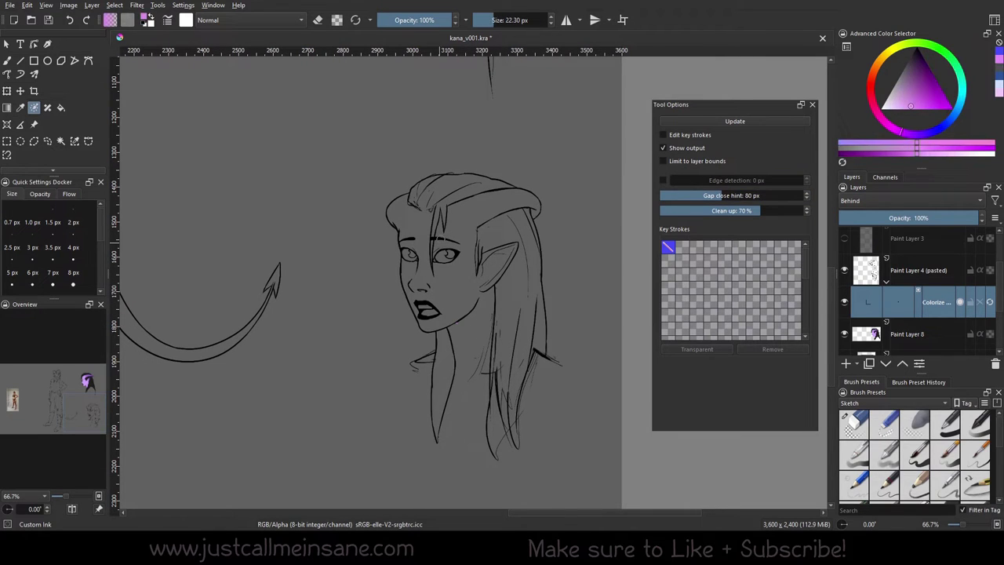
{"action": "left_click", "coordinate": [689, 138]}
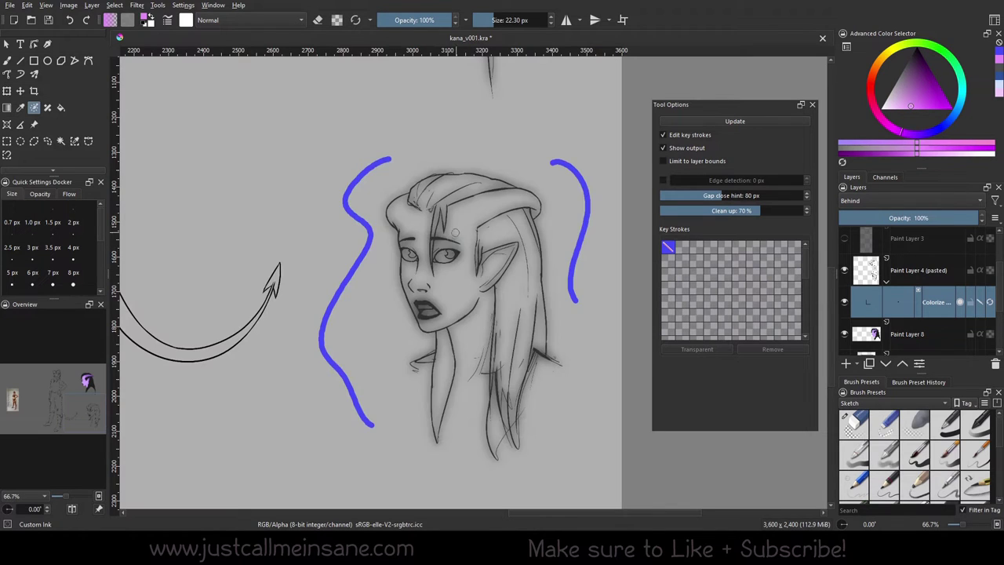
{"action": "mouse_move", "coordinate": [457, 229]}
{"action": "left_mouse_down"}
{"action": "mouse_move", "coordinate": [433, 273]}
{"action": "mouse_move", "coordinate": [465, 295]}
{"action": "mouse_move", "coordinate": [474, 329]}
{"action": "left_mouse_up"}
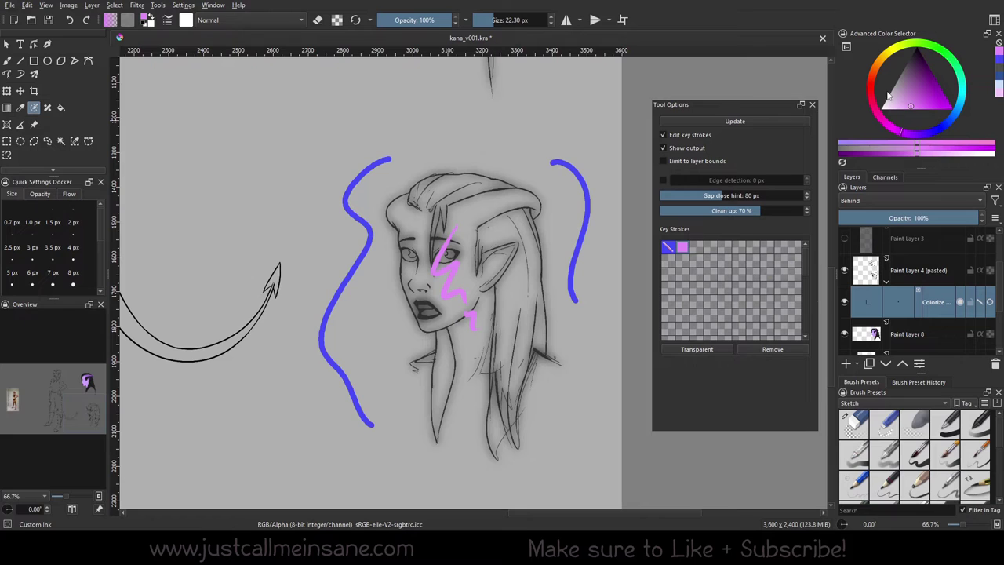
Step: Mark the hair with near-black key strokes behind the ear, along the outer strands, on the lock beside the neck and above the horn
{"action": "left_click", "coordinate": [908, 58]}
{"action": "mouse_move", "coordinate": [496, 237]}
{"action": "left_mouse_down"}
{"action": "mouse_move", "coordinate": [499, 228]}
{"action": "mouse_move", "coordinate": [524, 271]}
{"action": "left_mouse_up"}
{"action": "left_click_drag", "start_coordinate": [524, 353], "coordinate": [523, 298]}
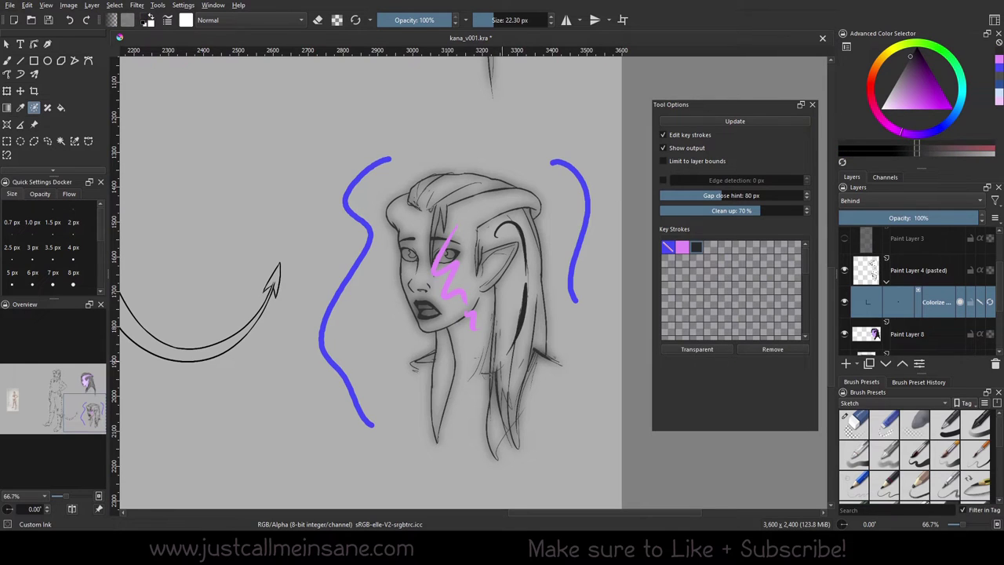
{"action": "left_click_drag", "start_coordinate": [443, 359], "coordinate": [441, 396]}
{"action": "left_click_drag", "start_coordinate": [549, 320], "coordinate": [536, 294]}
{"action": "left_click_drag", "start_coordinate": [439, 340], "coordinate": [427, 359]}
{"action": "left_click_drag", "start_coordinate": [436, 416], "coordinate": [432, 438]}
{"action": "left_click_drag", "start_coordinate": [513, 181], "coordinate": [495, 187]}
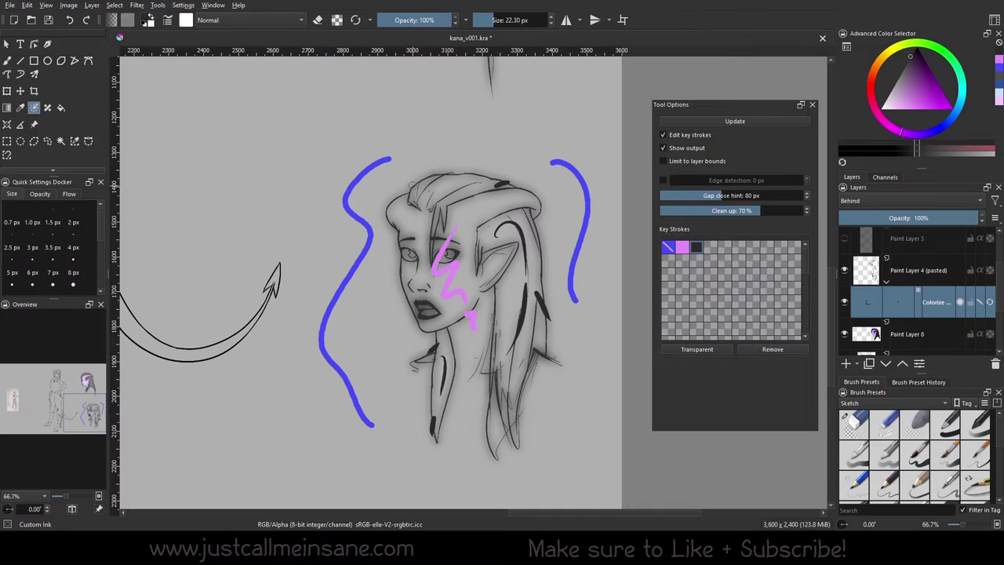
{"action": "mouse_move", "coordinate": [410, 187]}
{"action": "left_mouse_down"}
{"action": "mouse_move", "coordinate": [407, 198]}
{"action": "mouse_move", "coordinate": [415, 187]}
{"action": "left_mouse_up"}
{"action": "key", "text": "ctrl+z"}
Step: Update the portrait's colorize mask and turn off key stroke editing
{"action": "left_click", "coordinate": [720, 123]}
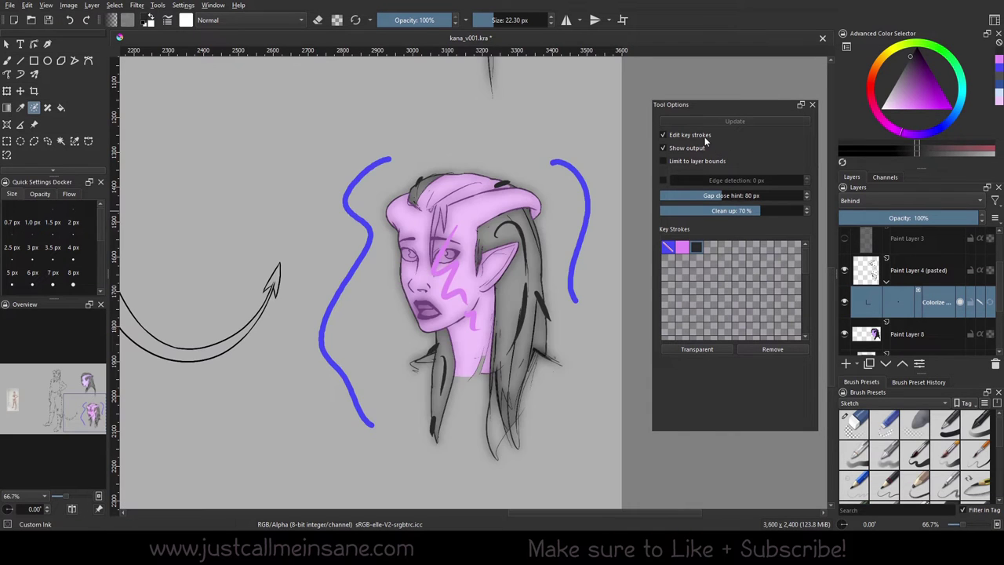
{"action": "left_click", "coordinate": [703, 135]}
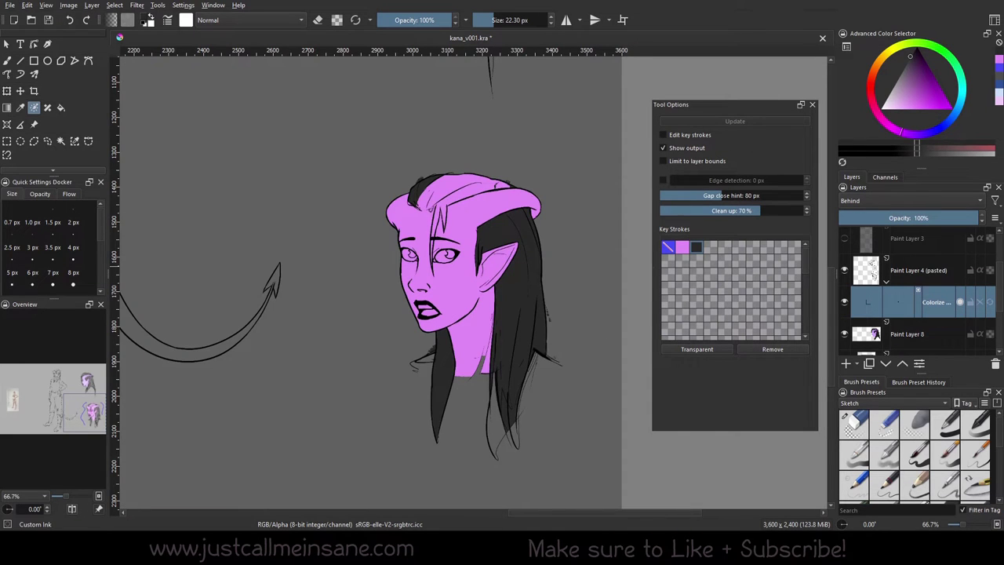
Step: Set the colorize mask's clean up to 13% and update the fill
{"action": "scroll", "coordinate": [486, 337], "scroll_direction": "up", "scroll_amount": 1}
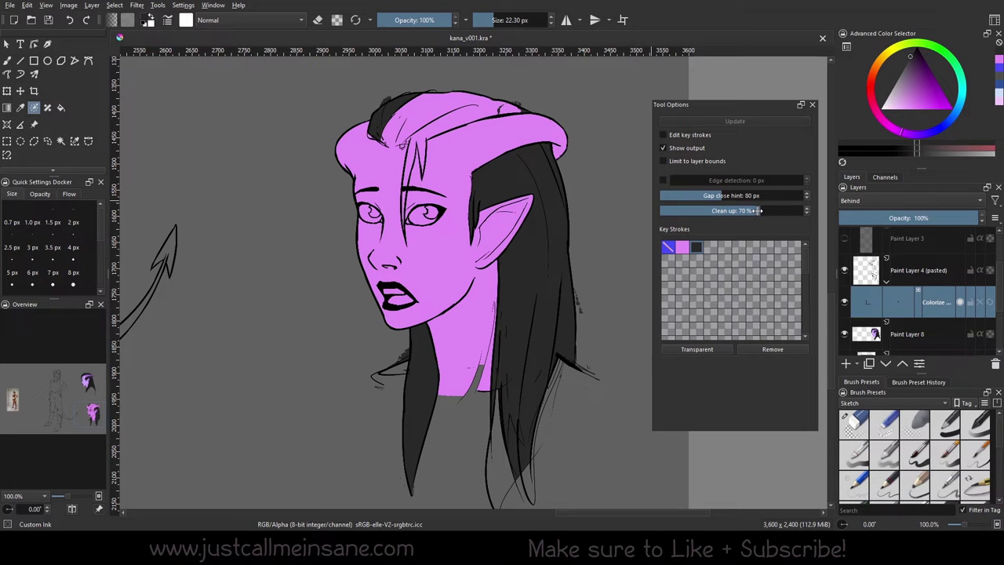
{"action": "left_click_drag", "start_coordinate": [696, 208], "coordinate": [678, 208]}
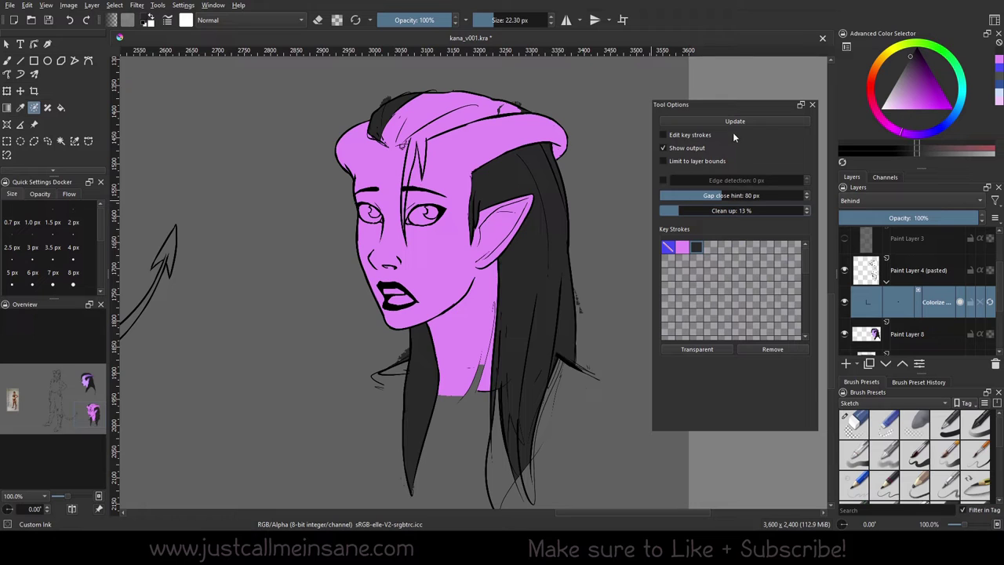
{"action": "left_click", "coordinate": [733, 120]}
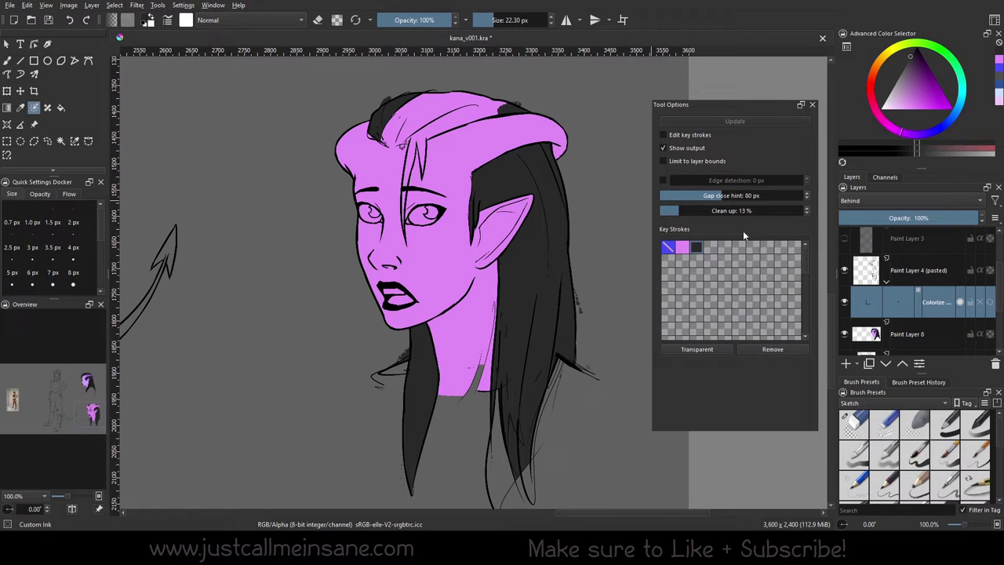
Step: Compare the portrait's fill with its key strokes and with the bare line art by toggling key stroke editing and the output display
{"action": "left_click_drag", "start_coordinate": [382, 105], "coordinate": [389, 91]}
{"action": "left_click", "coordinate": [683, 136]}
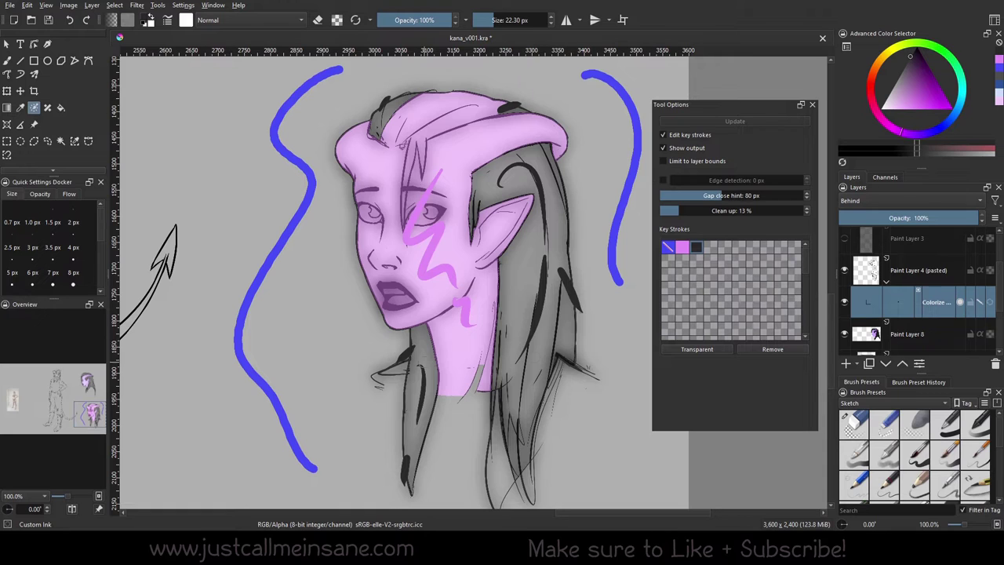
{"action": "left_click", "coordinate": [684, 135]}
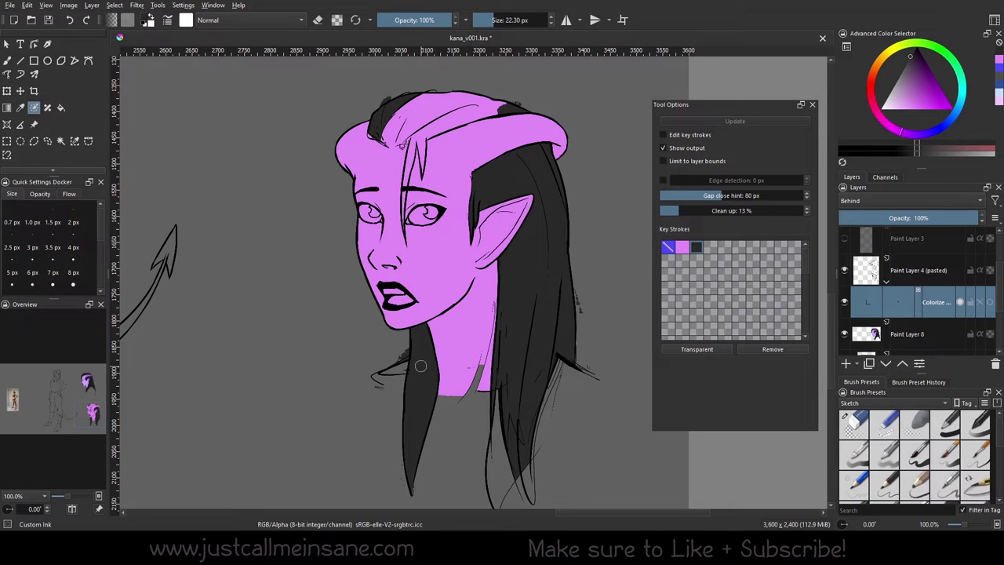
{"action": "left_click", "coordinate": [664, 148]}
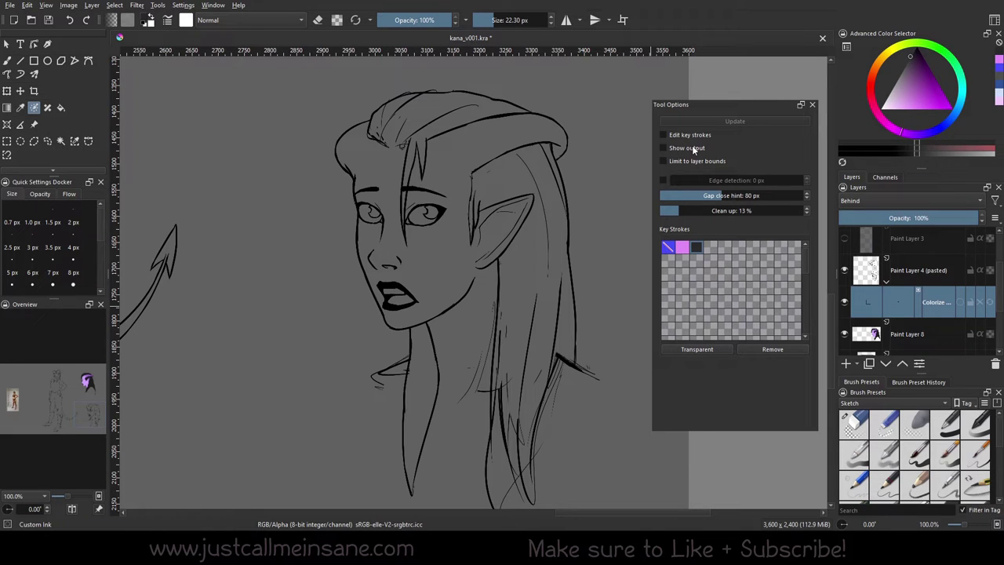
{"action": "left_click", "coordinate": [692, 148]}
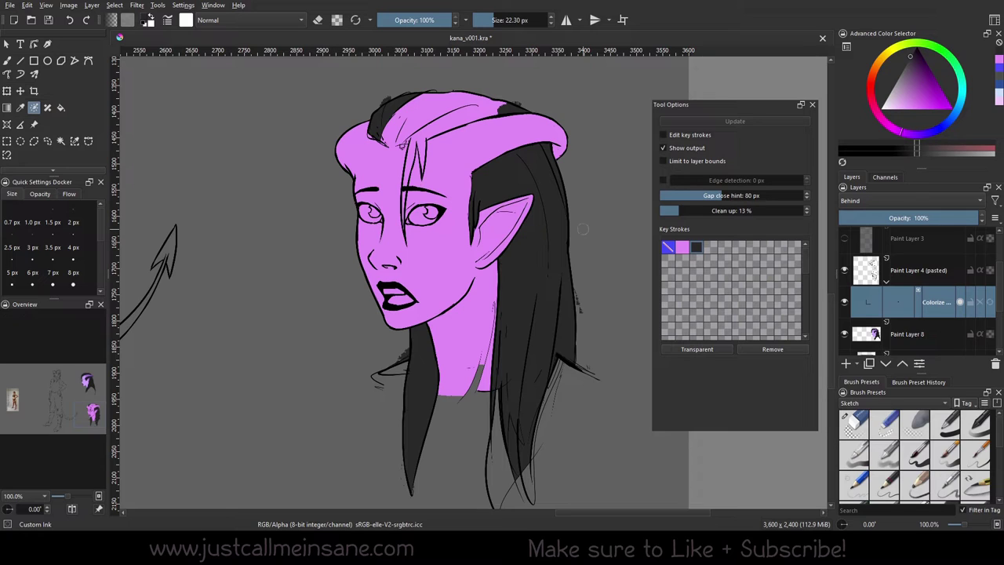
Step: Set the colorize mask's clean up to 89% and update the fill
{"action": "left_click", "coordinate": [793, 210]}
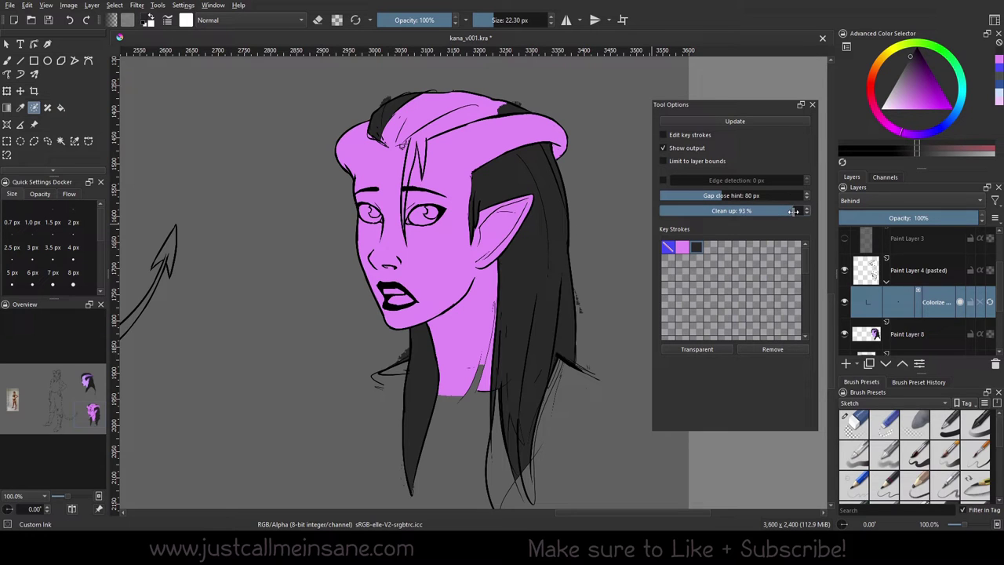
{"action": "left_click_drag", "start_coordinate": [793, 210], "coordinate": [785, 210]}
{"action": "left_click", "coordinate": [757, 120]}
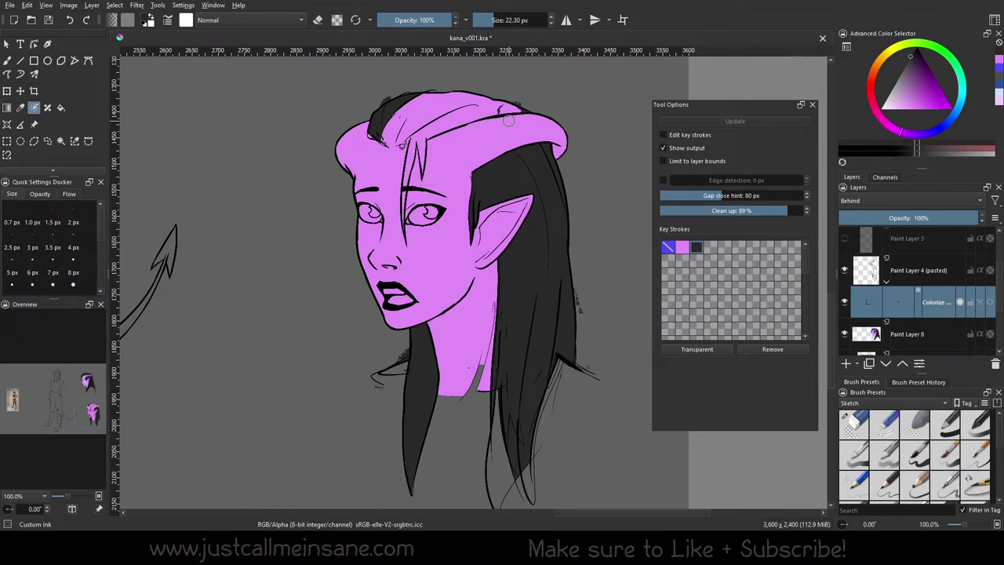
Step: Set clean up to 100% and the gap close hint to 21 px, and update the colorize mask
{"action": "left_click_drag", "start_coordinate": [798, 211], "coordinate": [809, 212]}
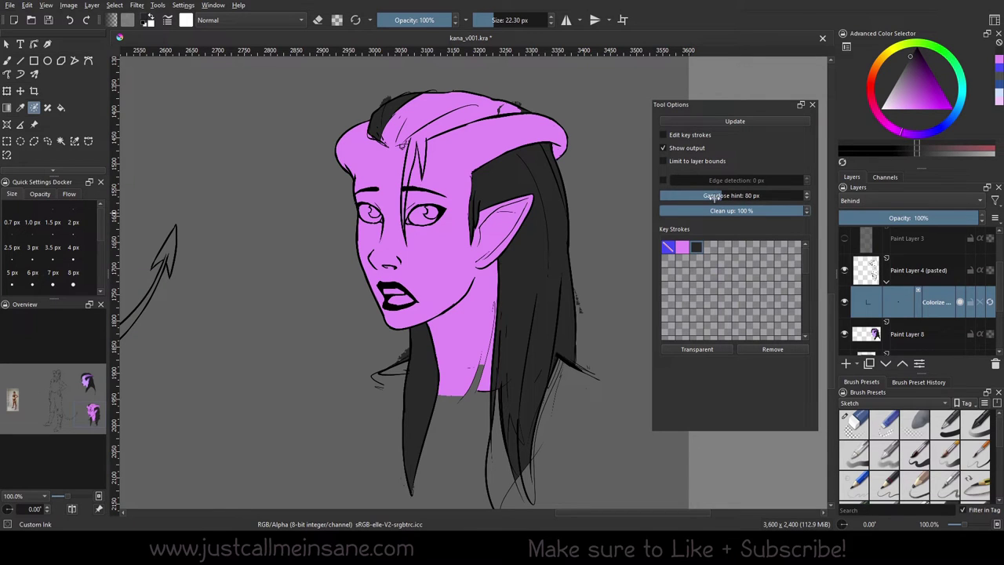
{"action": "left_click_drag", "start_coordinate": [727, 196], "coordinate": [696, 195]}
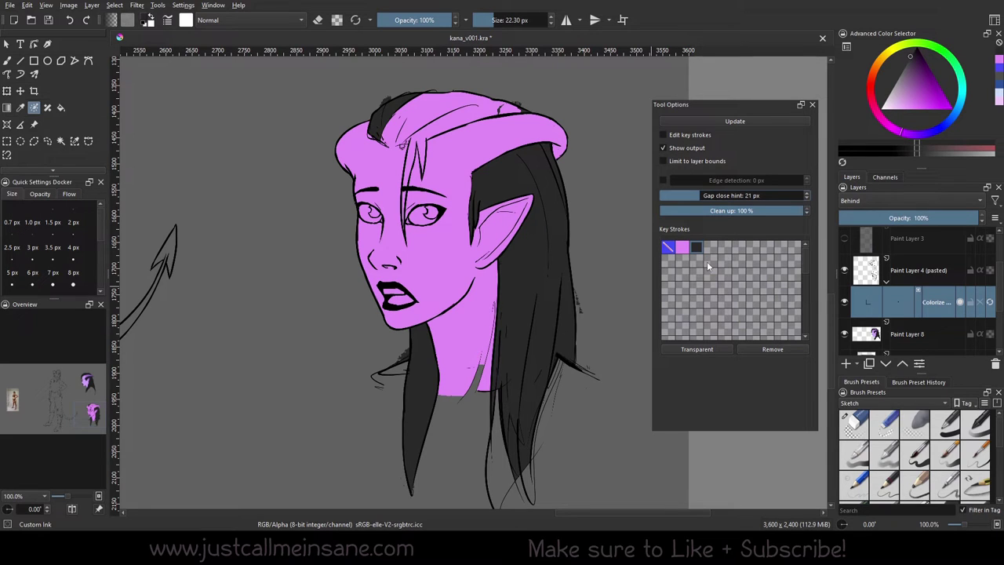
{"action": "left_click", "coordinate": [733, 122]}
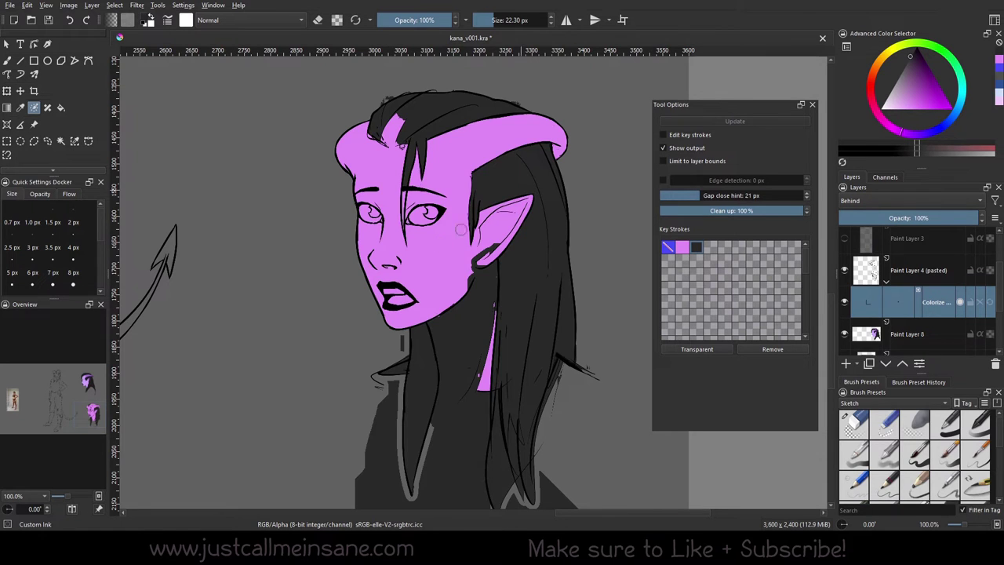
Step: Examine the portrait's fill around the hair, neck and open area below the head at several zoom levels
{"action": "key", "text": "minus"}
{"action": "left_click_drag", "start_coordinate": [594, 220], "coordinate": [553, 212]}
{"action": "key", "text": "plus"}
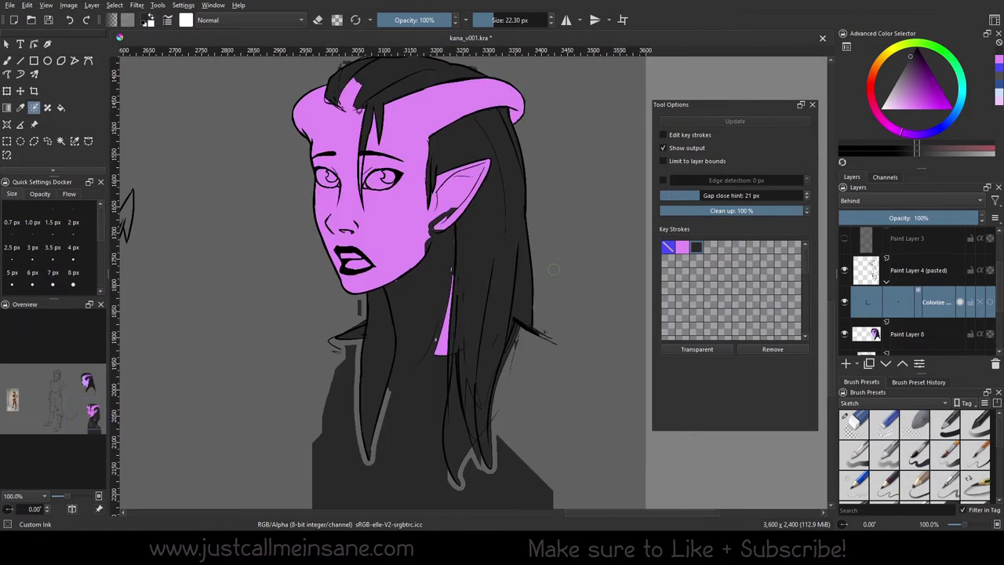
{"action": "left_click_drag", "start_coordinate": [534, 332], "coordinate": [548, 316]}
{"action": "key", "text": "minus"}
{"action": "key", "text": "minus"}
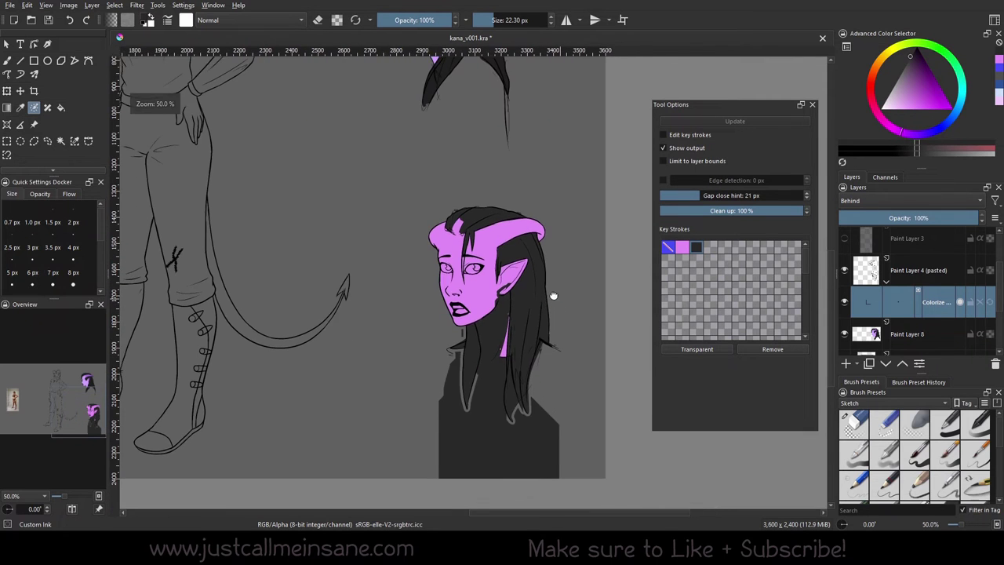
{"action": "key", "text": "plus"}
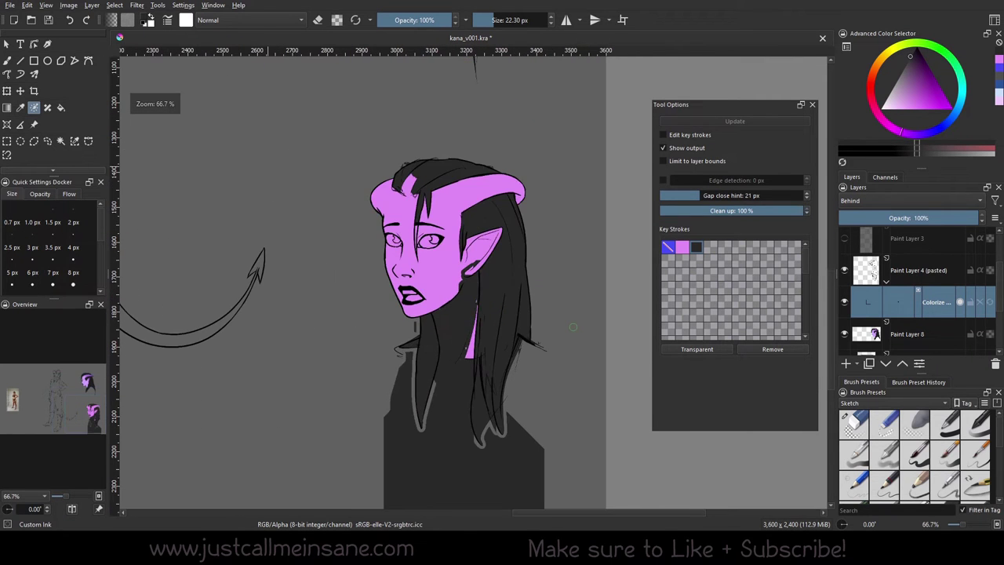
{"action": "left_click_drag", "start_coordinate": [556, 318], "coordinate": [552, 296]}
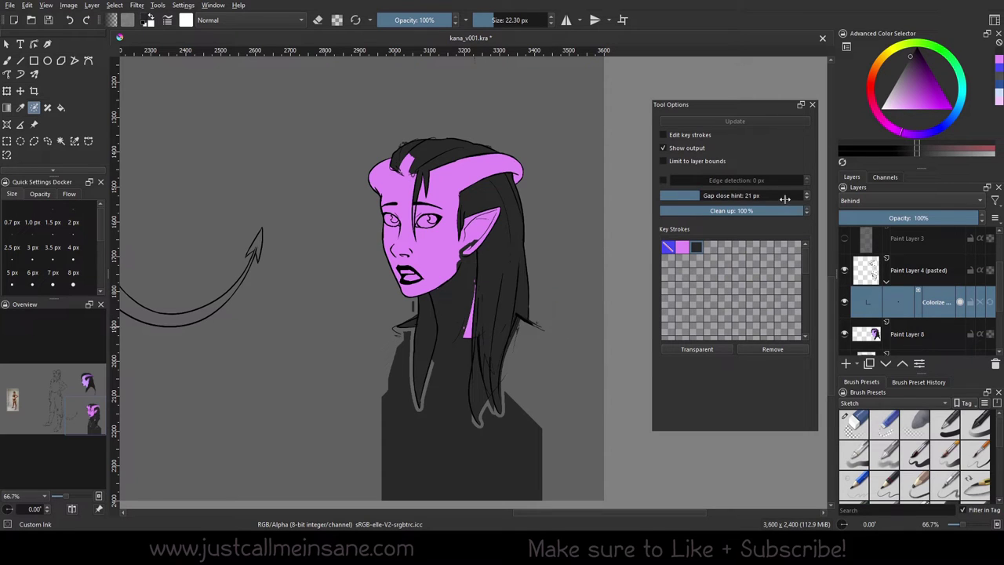
Step: Set the colorize mask's gap close hint to 463 px, update the fill and view the portrait without key strokes
{"action": "left_click", "coordinate": [686, 136]}
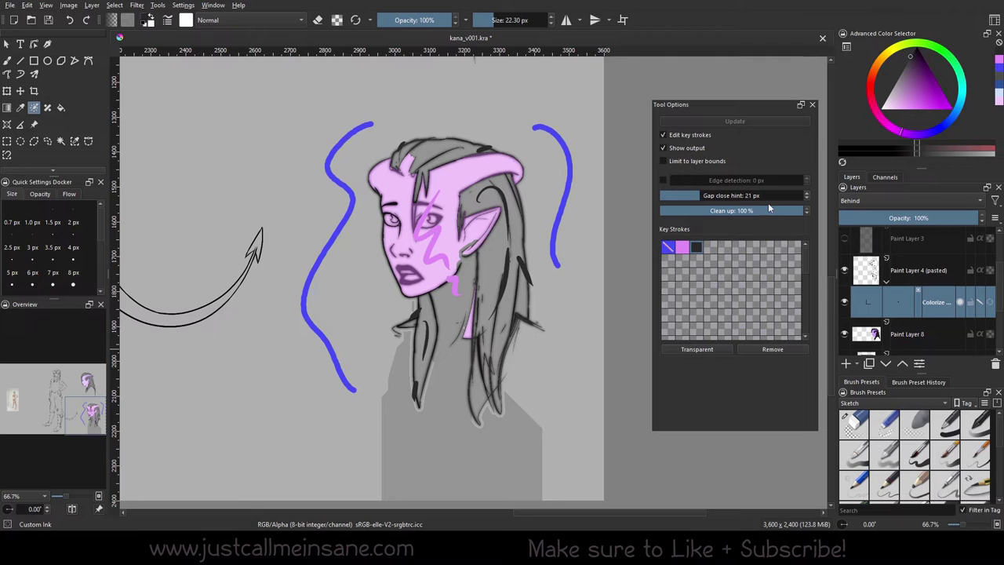
{"action": "left_click_drag", "start_coordinate": [744, 198], "coordinate": [771, 199]}
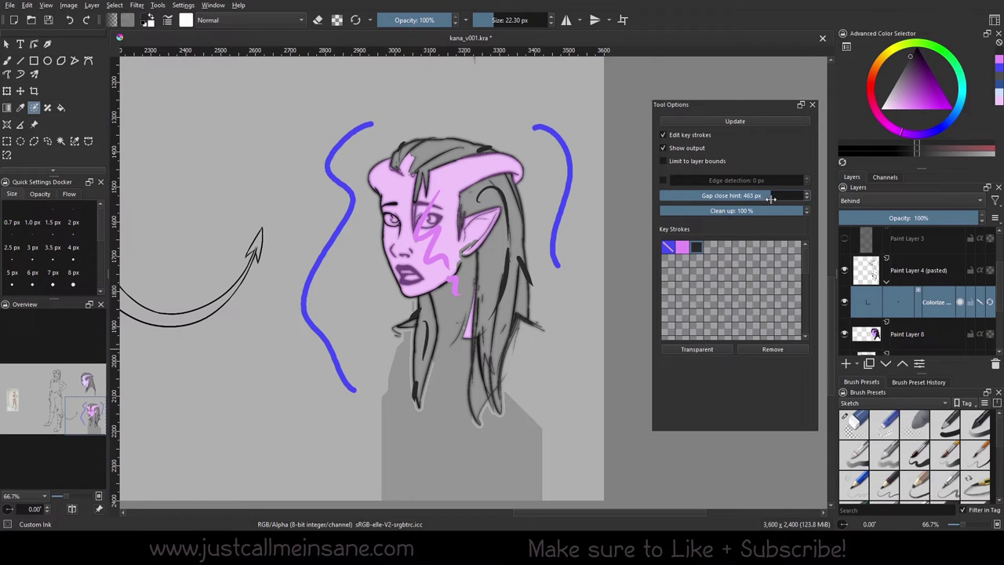
{"action": "left_click", "coordinate": [746, 123]}
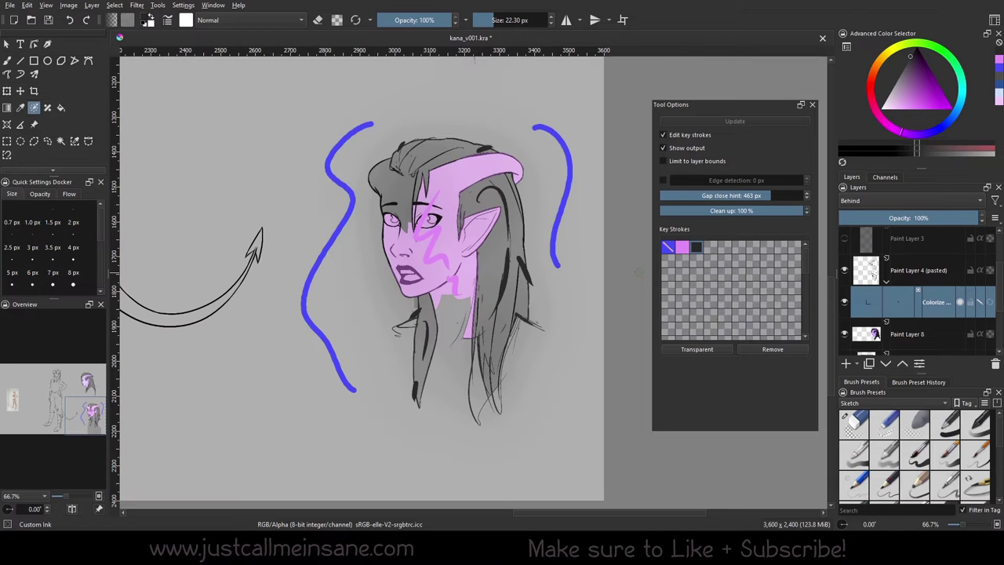
{"action": "left_click", "coordinate": [674, 135]}
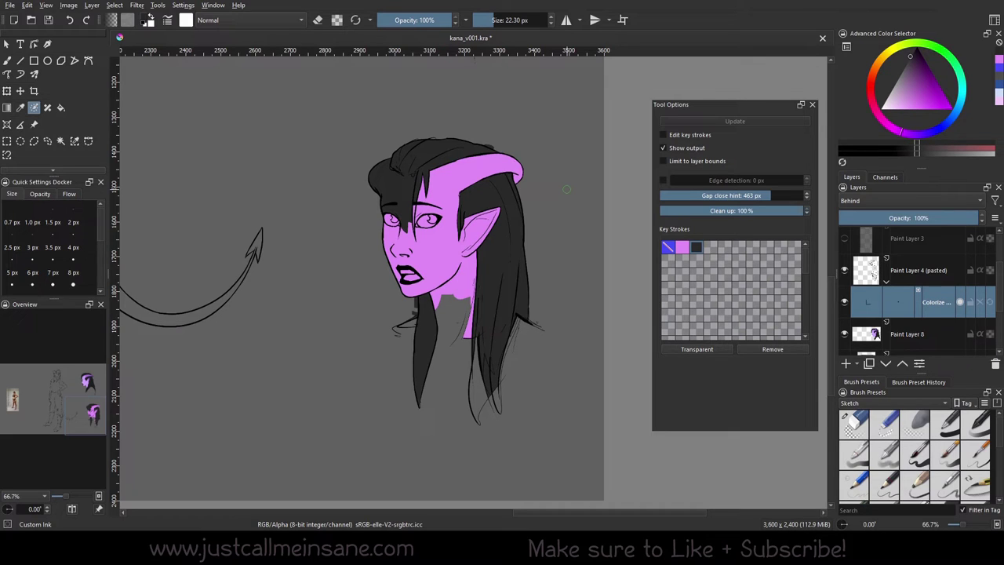
{"action": "scroll", "coordinate": [566, 188], "scroll_direction": "up", "scroll_amount": 2}
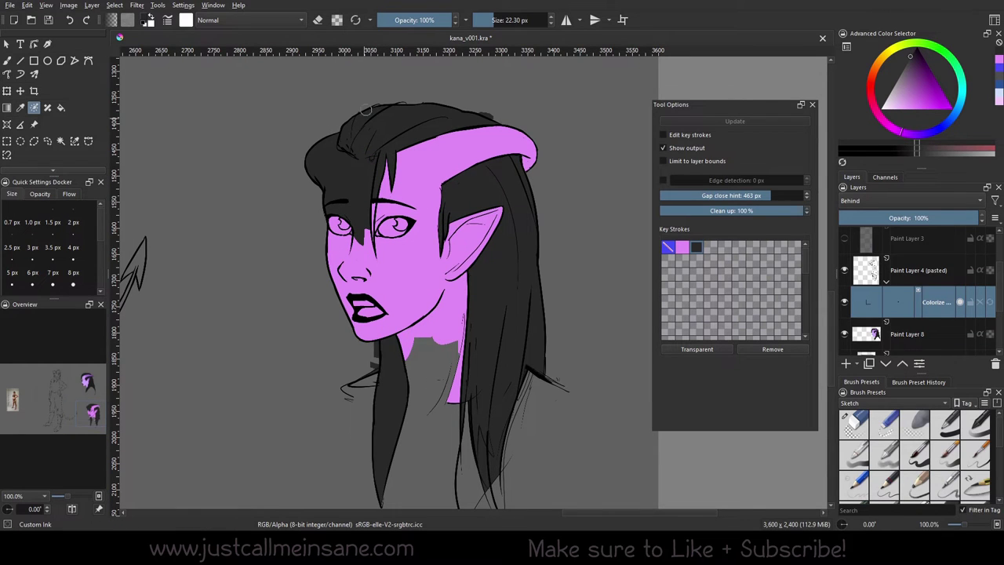
Step: Reduce the gap close hint to 161 px
{"action": "left_click_drag", "start_coordinate": [770, 195], "coordinate": [745, 195]}
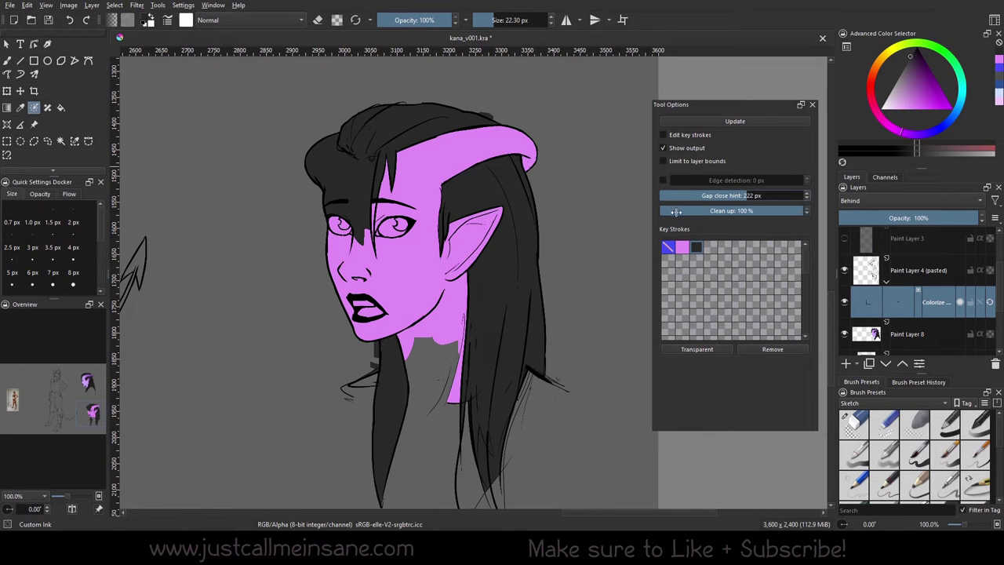
{"action": "left_click_drag", "start_coordinate": [456, 328], "coordinate": [444, 277]}
{"action": "left_click", "coordinate": [735, 195]}
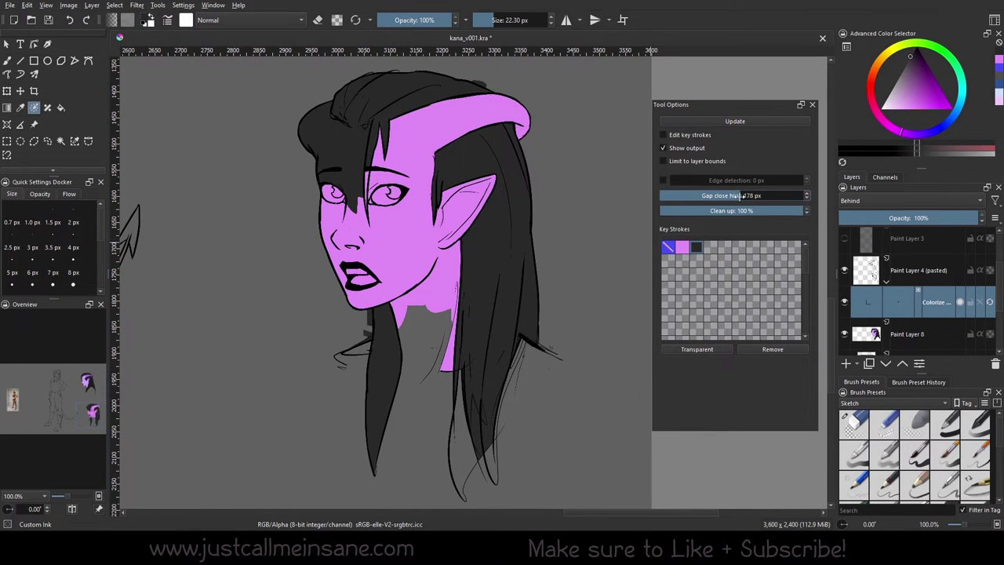
{"action": "left_click_drag", "start_coordinate": [736, 195], "coordinate": [738, 196]}
{"action": "scroll", "coordinate": [497, 280], "scroll_direction": "up", "scroll_amount": 2}
{"action": "scroll", "coordinate": [407, 271], "scroll_direction": "down", "scroll_amount": 2}
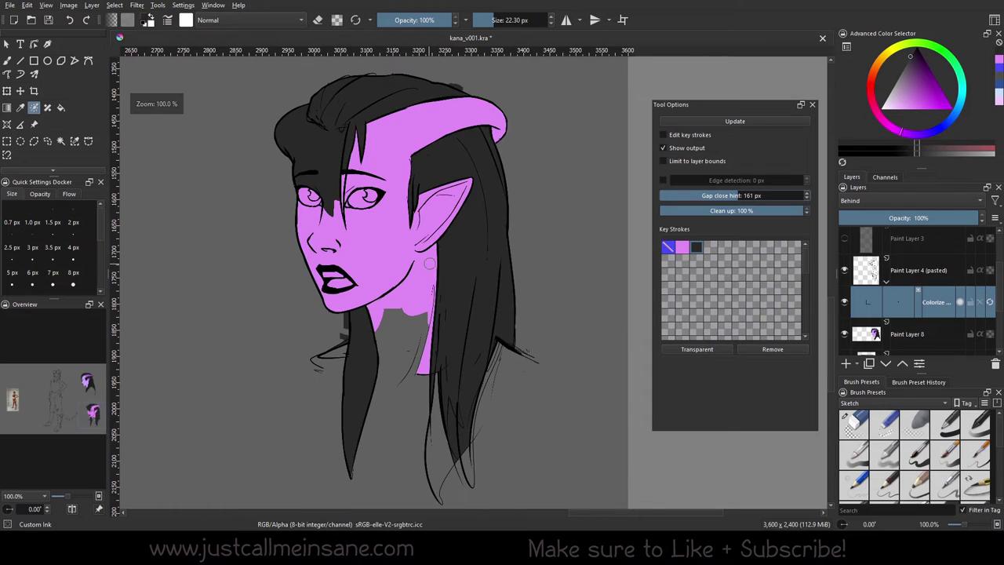
{"action": "scroll", "coordinate": [430, 263], "scroll_direction": "up", "scroll_amount": 1}
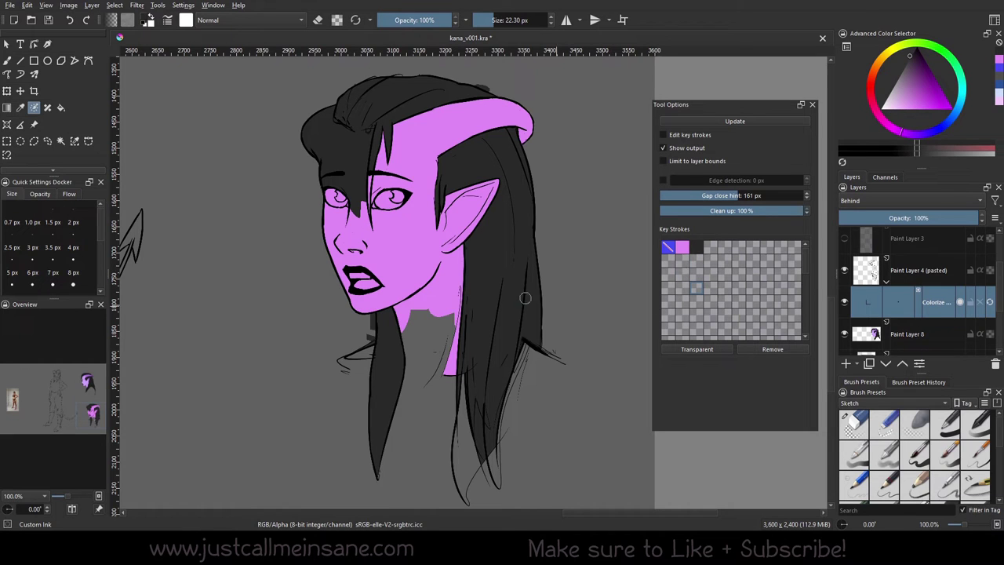
Step: Remove the pink skin key stroke colour, update the colorize mask and view the portrait's fill without key strokes
{"action": "left_click", "coordinate": [673, 138]}
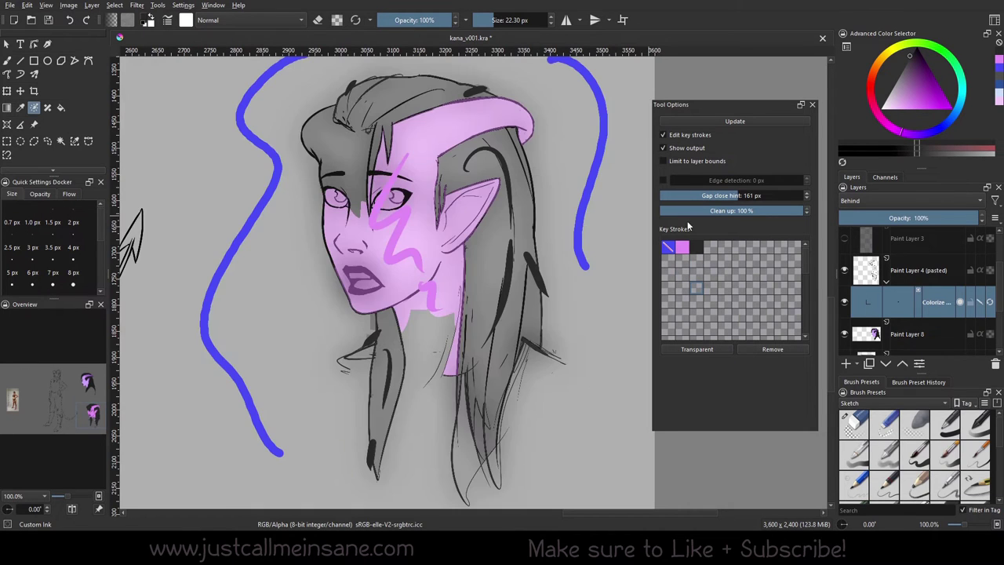
{"action": "scroll", "coordinate": [623, 263], "scroll_direction": "up", "scroll_amount": 1}
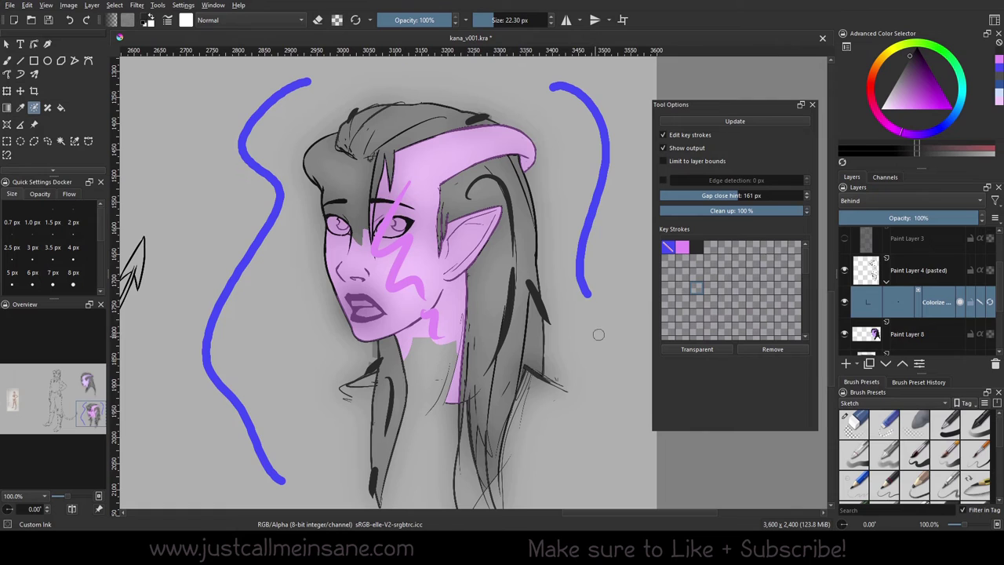
{"action": "left_click", "coordinate": [682, 248]}
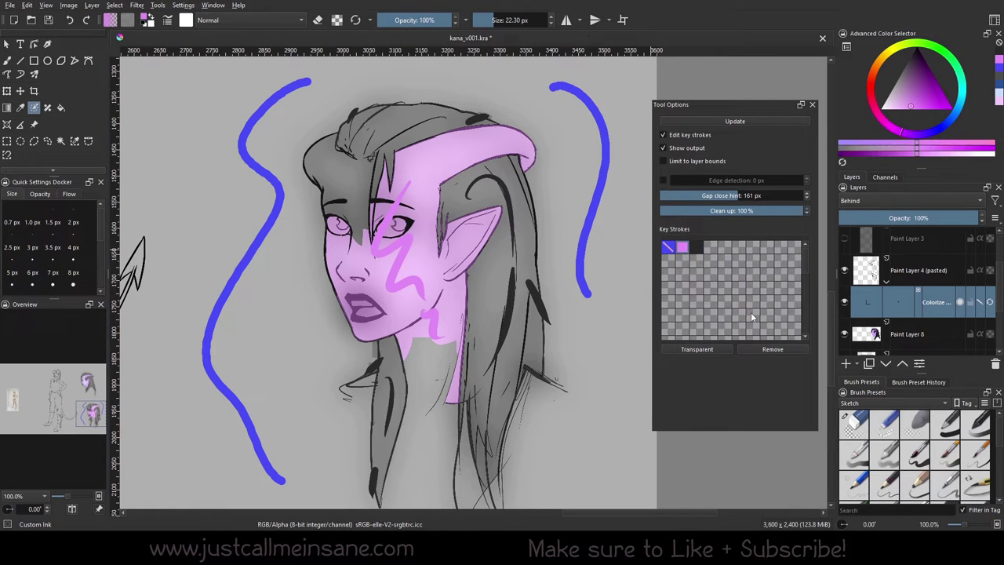
{"action": "left_click", "coordinate": [778, 349]}
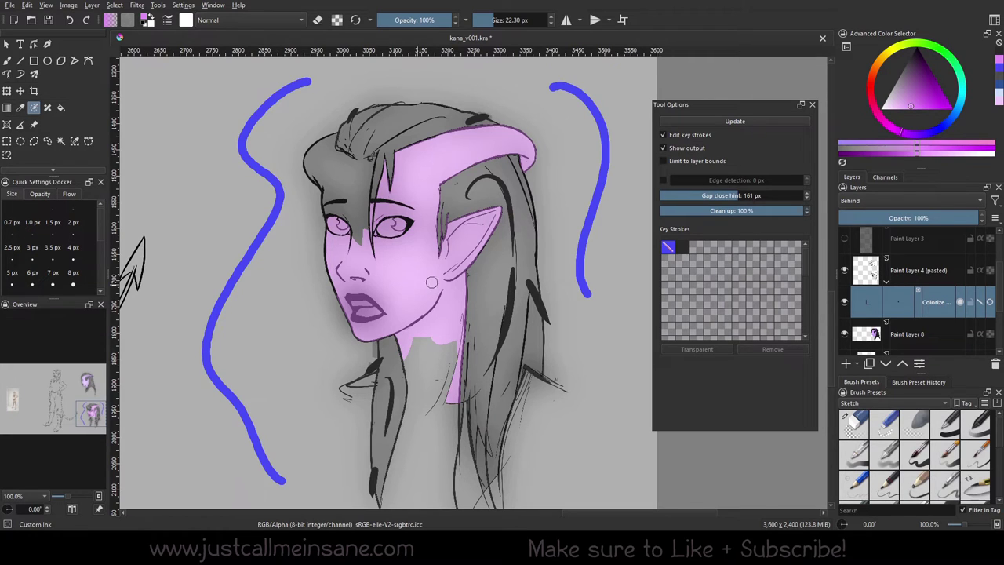
{"action": "left_click", "coordinate": [758, 123]}
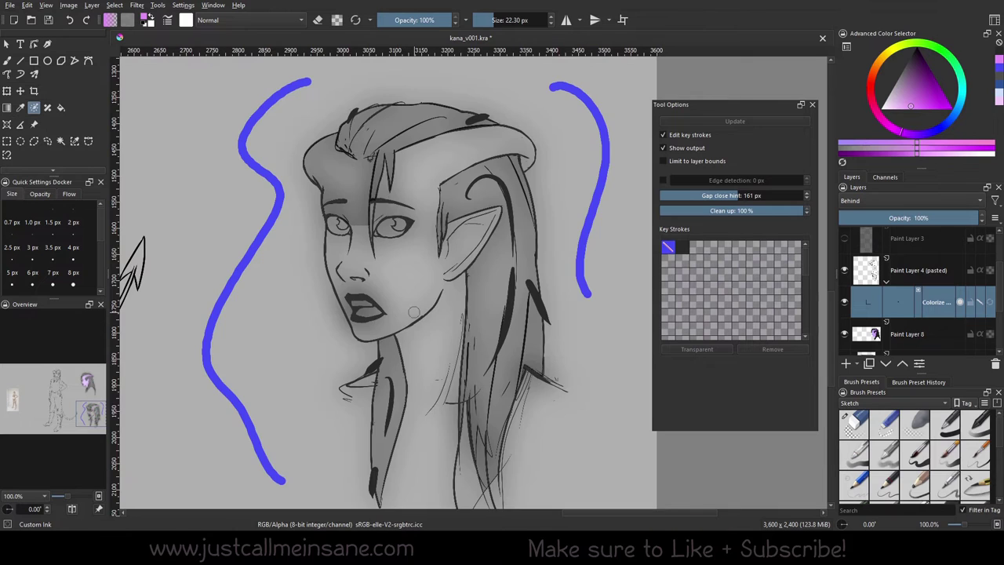
{"action": "left_click", "coordinate": [674, 136]}
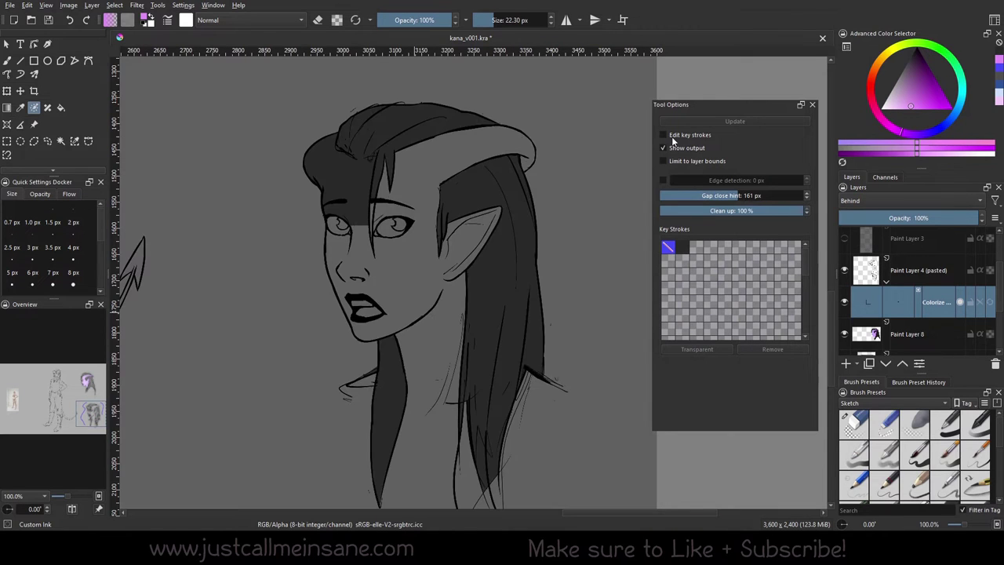
{"action": "left_click_drag", "start_coordinate": [432, 267], "coordinate": [434, 248]}
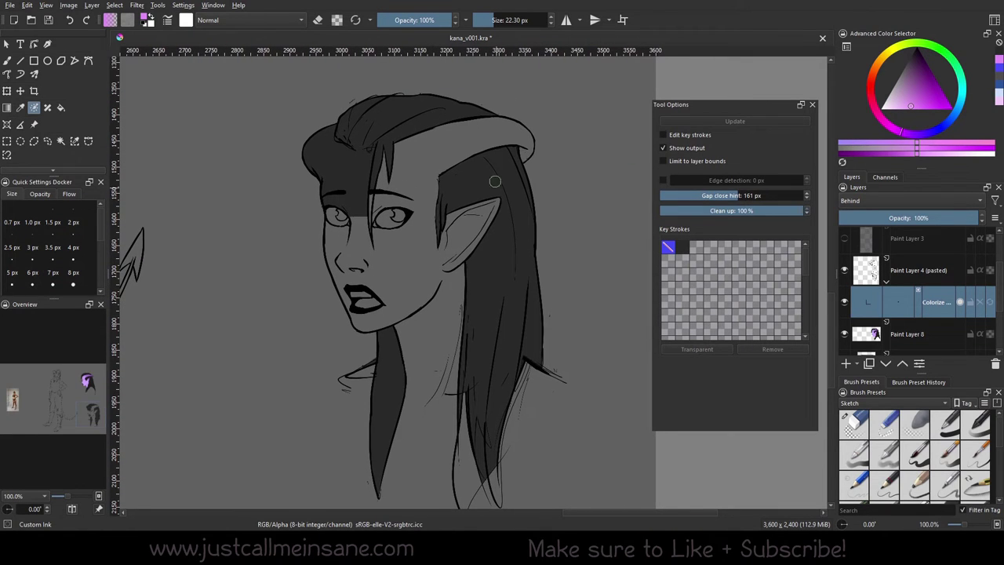
{"action": "left_click_drag", "start_coordinate": [508, 266], "coordinate": [516, 280]}
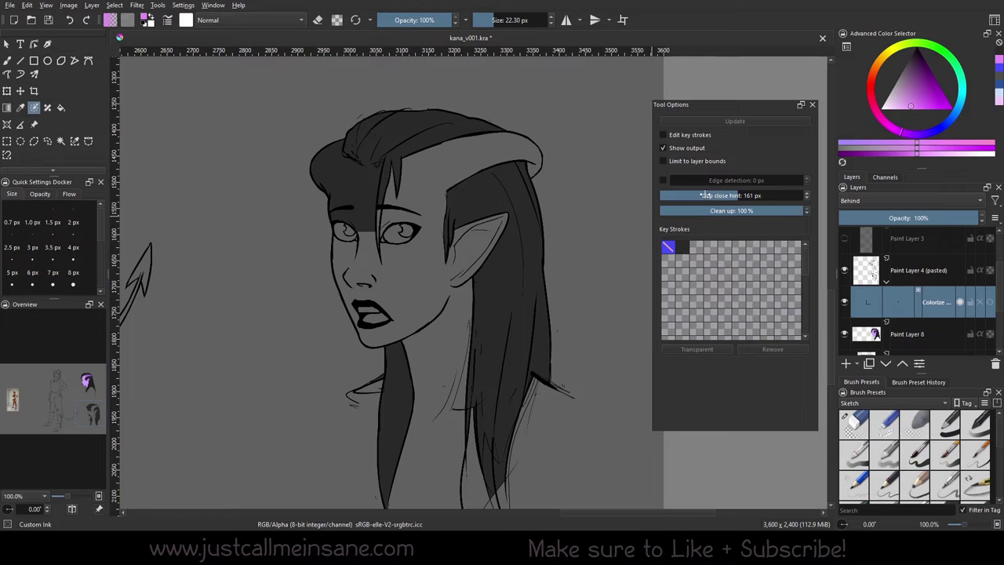
Step: Set the gap close hint to 133 px and enable edge detection
{"action": "left_click_drag", "start_coordinate": [706, 194], "coordinate": [734, 192]}
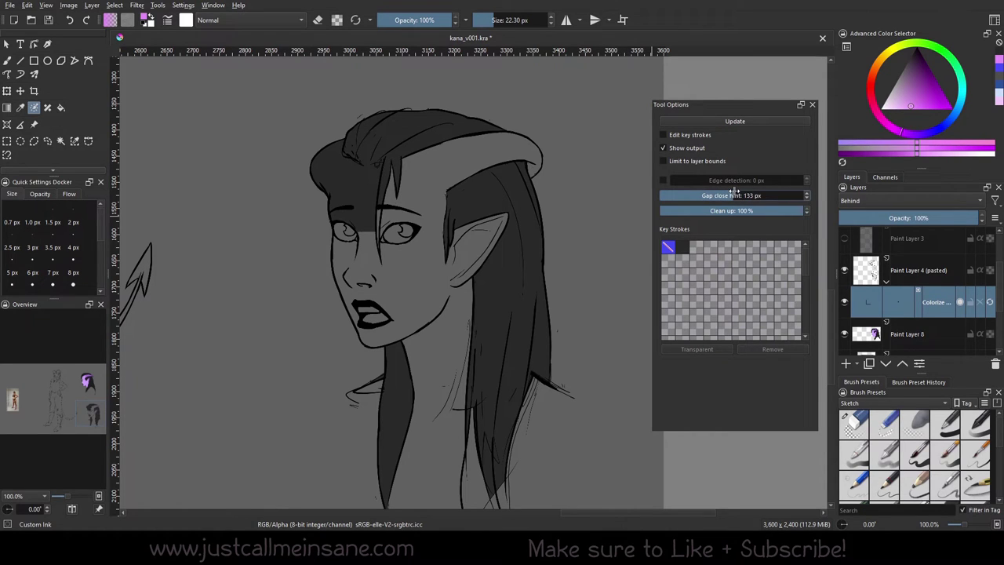
{"action": "scroll", "coordinate": [486, 275], "scroll_direction": "down", "scroll_amount": 2}
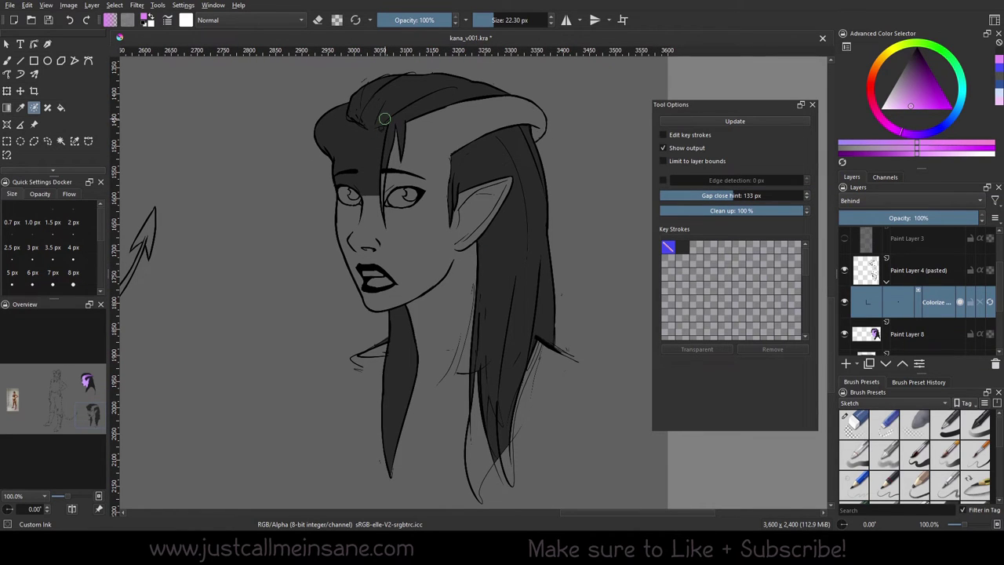
{"action": "scroll", "coordinate": [525, 259], "scroll_direction": "up", "scroll_amount": 1}
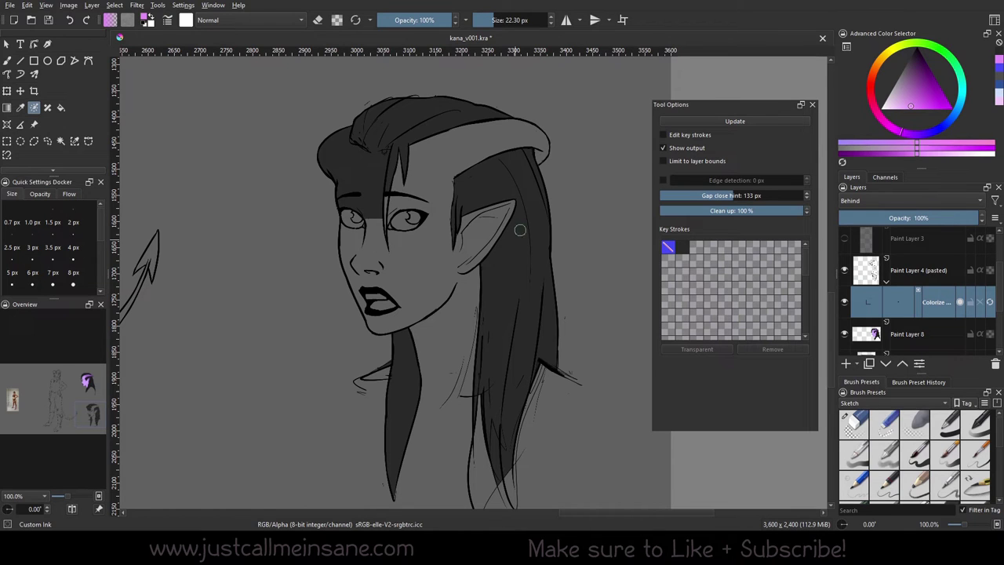
{"action": "left_click", "coordinate": [663, 180]}
Step: Pick a purple, paint key strokes between the eyes and on the forehead, ear and chin, and update the fill
{"action": "left_click_drag", "start_coordinate": [925, 108], "coordinate": [911, 101]}
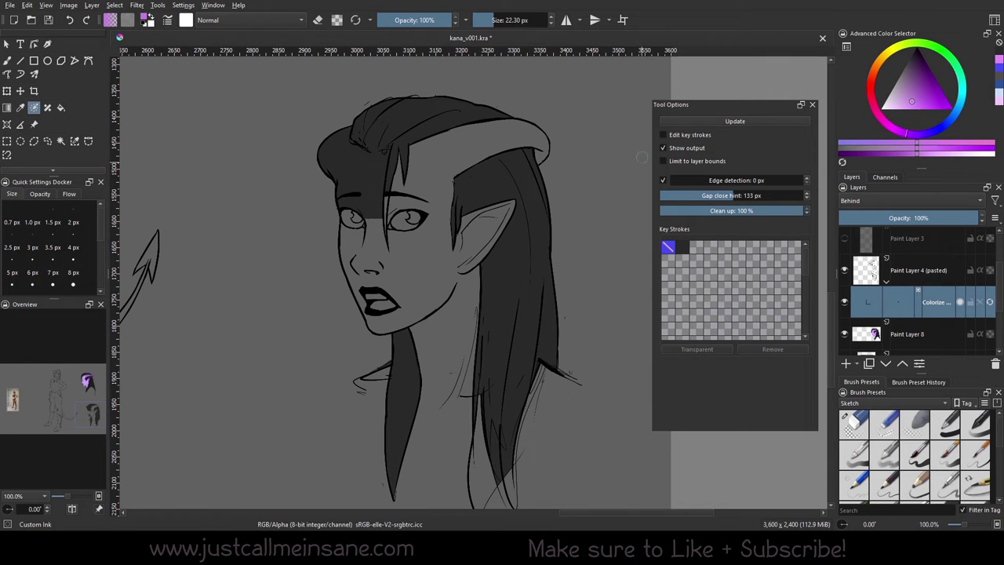
{"action": "left_click", "coordinate": [692, 134]}
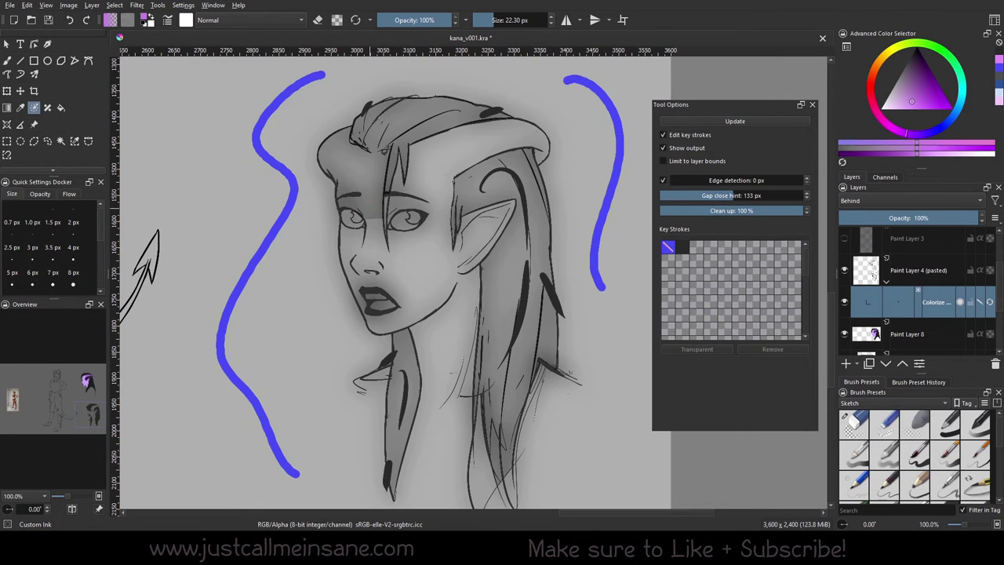
{"action": "left_click_drag", "start_coordinate": [369, 187], "coordinate": [374, 222]}
{"action": "left_click_drag", "start_coordinate": [443, 164], "coordinate": [430, 198]}
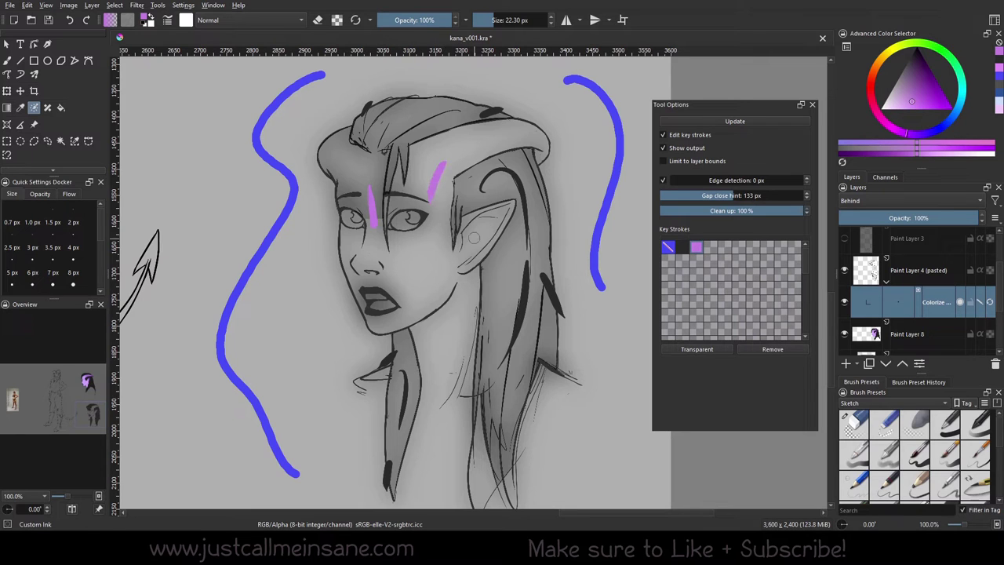
{"action": "left_click_drag", "start_coordinate": [475, 239], "coordinate": [456, 257]}
{"action": "left_click_drag", "start_coordinate": [398, 316], "coordinate": [383, 322]}
{"action": "left_click", "coordinate": [757, 122]}
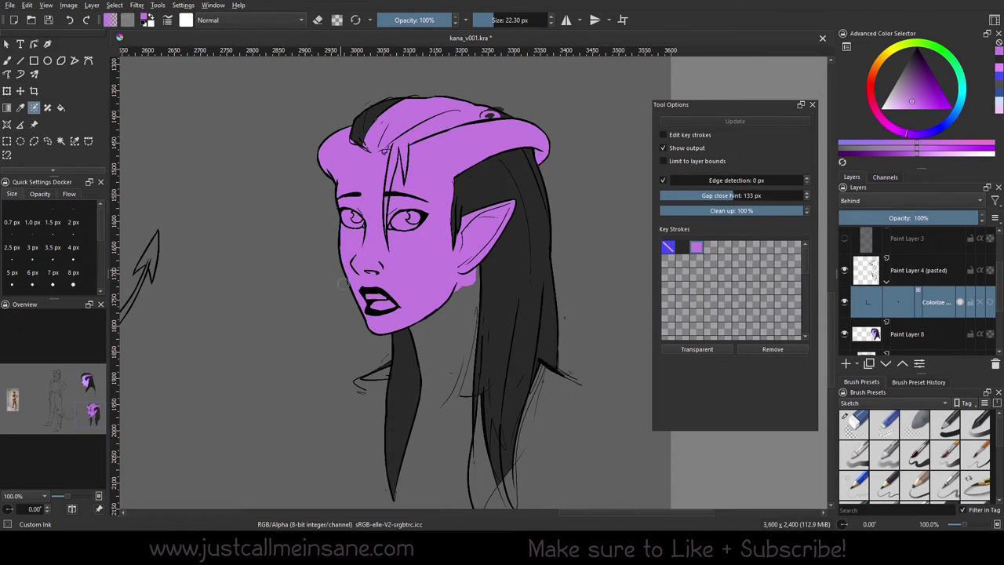
Step: Set edge detection to 70 px, update the mask and compare the portrait's fill with its key strokes
{"action": "left_click", "coordinate": [742, 180]}
{"action": "left_click_drag", "start_coordinate": [741, 180], "coordinate": [782, 180]}
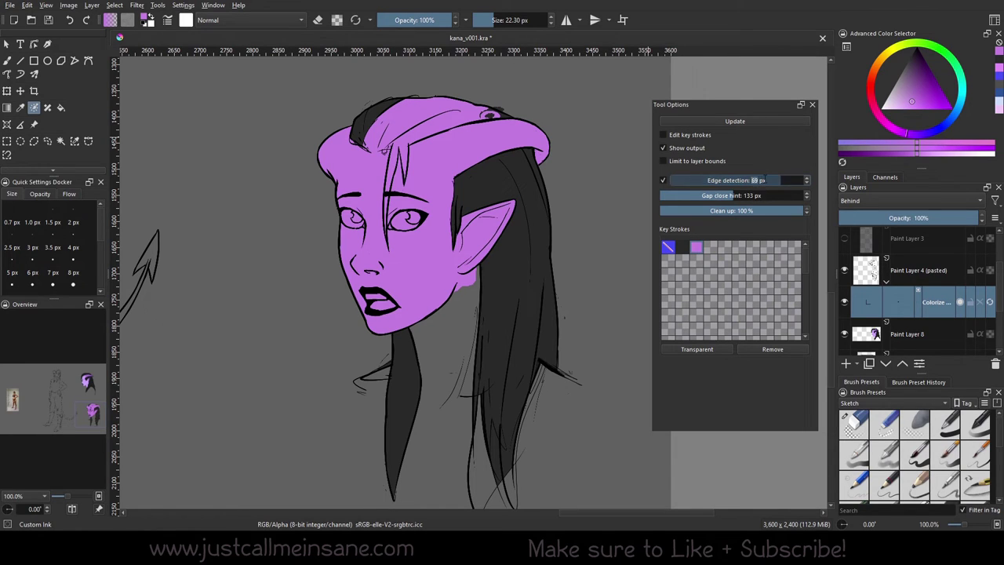
{"action": "left_click", "coordinate": [736, 121]}
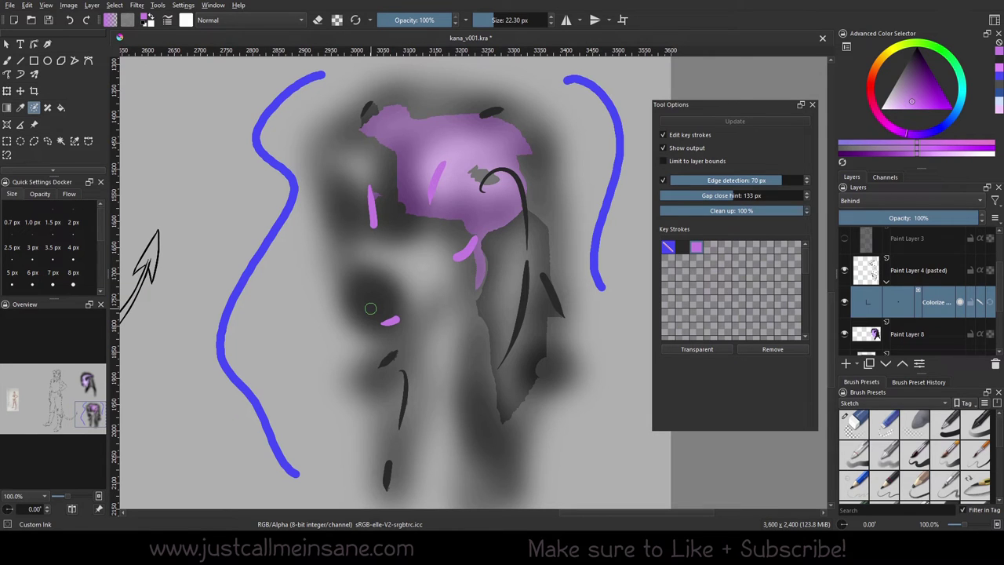
{"action": "left_click", "coordinate": [681, 136]}
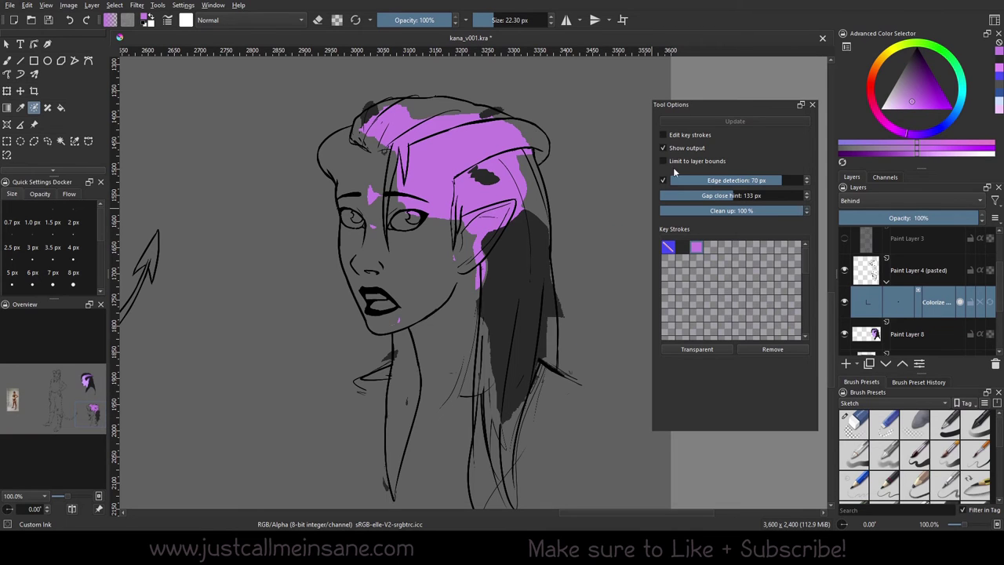
{"action": "left_click", "coordinate": [681, 135]}
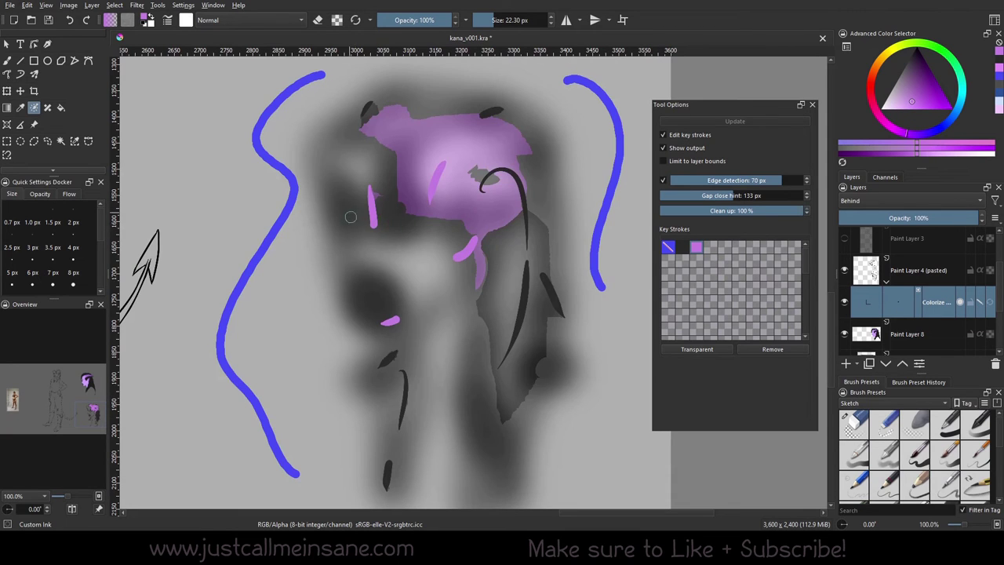
{"action": "left_click", "coordinate": [663, 135]}
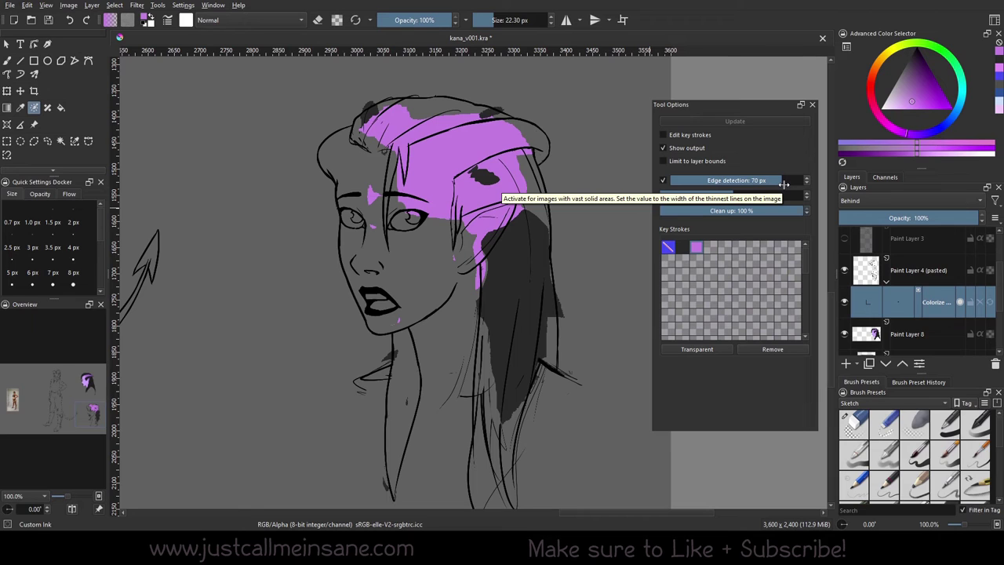
Step: Set edge detection to 15 px, update the mask and show the key strokes over the portrait
{"action": "left_click_drag", "start_coordinate": [668, 179], "coordinate": [721, 180]}
{"action": "left_click", "coordinate": [728, 122]}
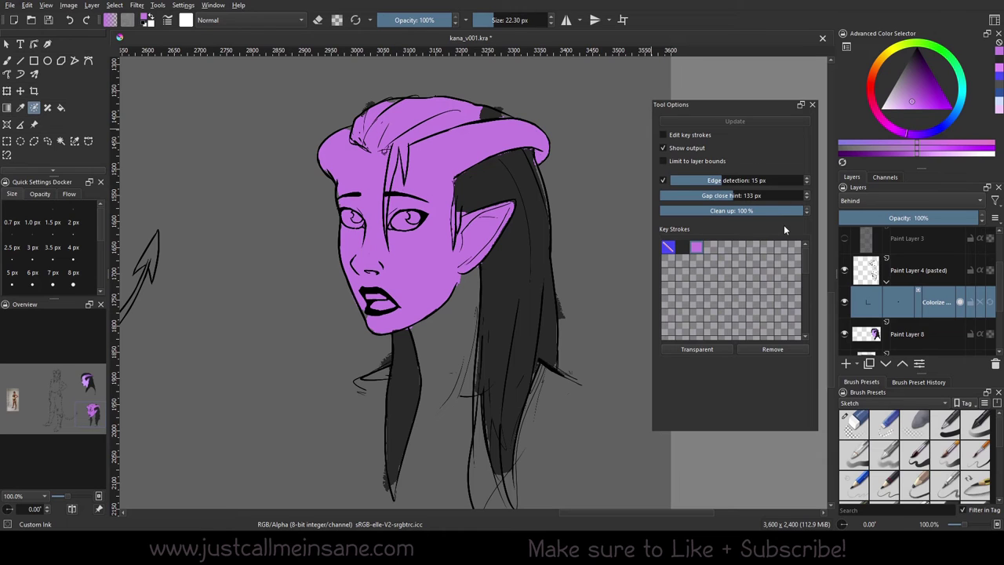
{"action": "left_click", "coordinate": [691, 134]}
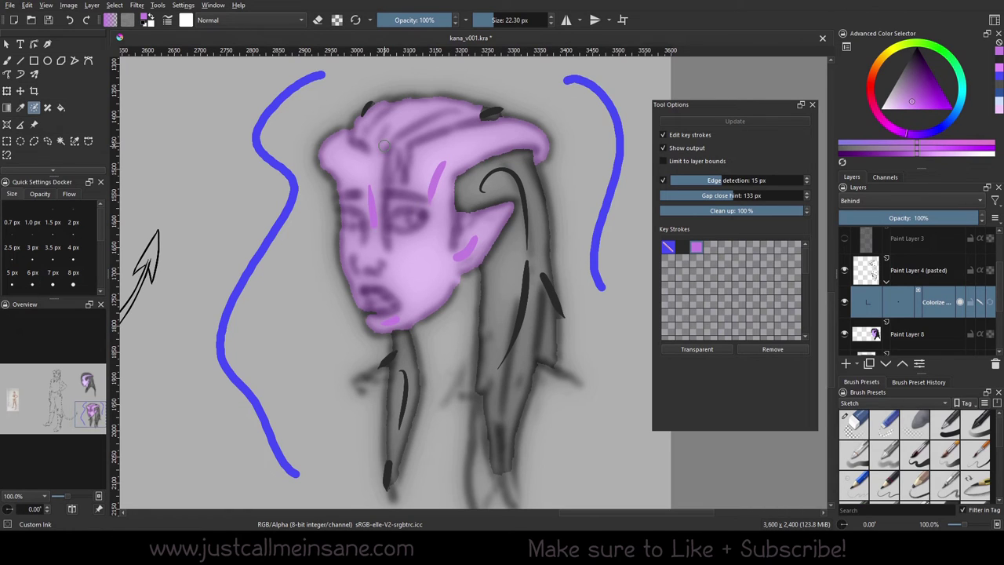
Step: Set edge detection to 4 px, update the mask and compare the portrait's fill with and without key strokes
{"action": "left_click", "coordinate": [705, 181]}
{"action": "left_click_drag", "start_coordinate": [705, 182], "coordinate": [695, 181]}
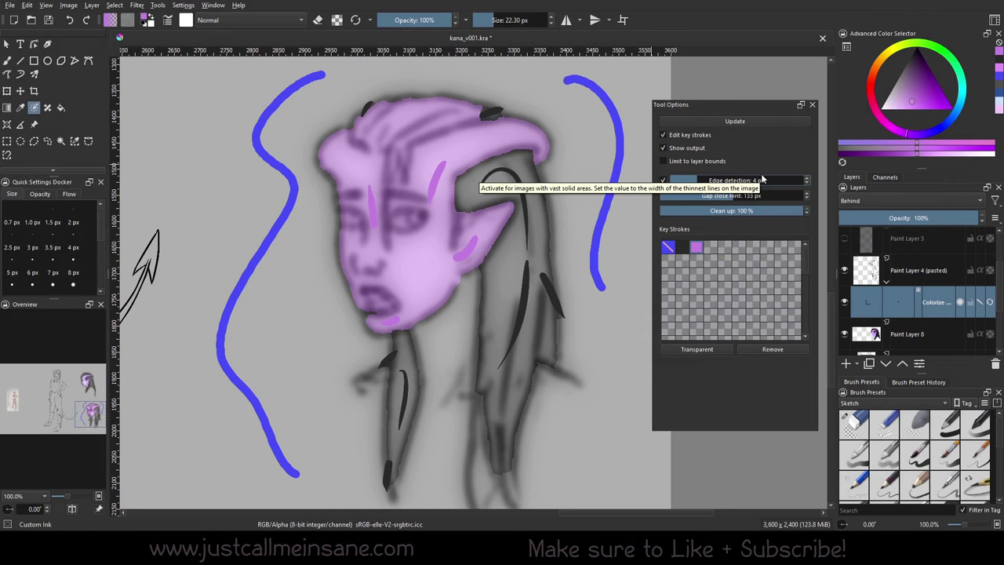
{"action": "left_click", "coordinate": [693, 135]}
{"action": "left_click", "coordinate": [731, 121]}
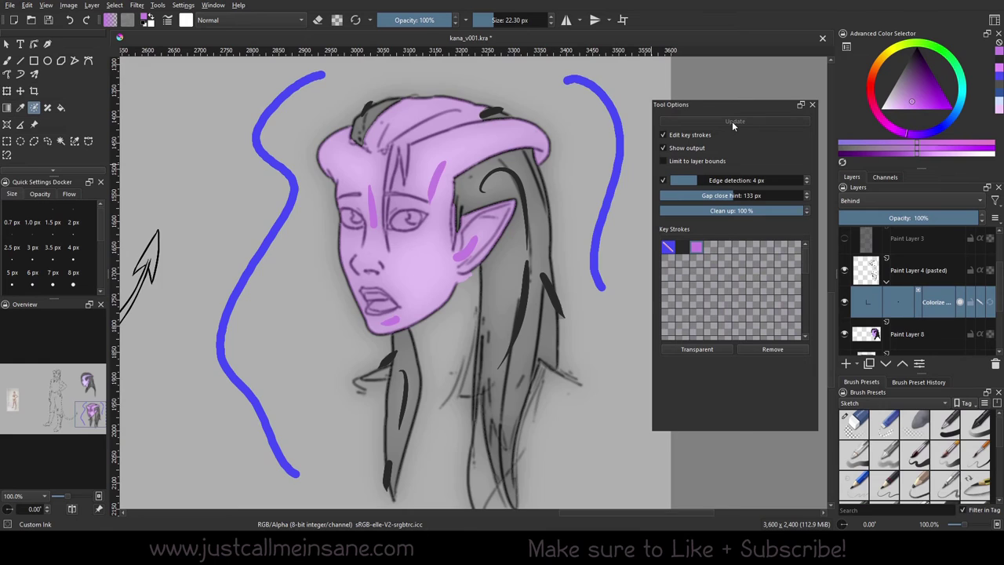
{"action": "left_click", "coordinate": [690, 136]}
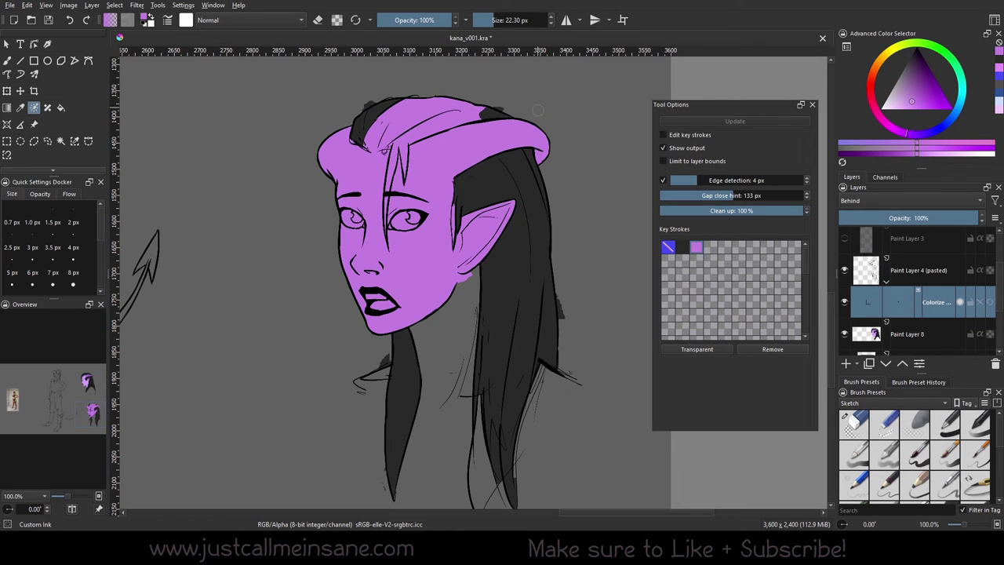
{"action": "left_click", "coordinate": [663, 135]}
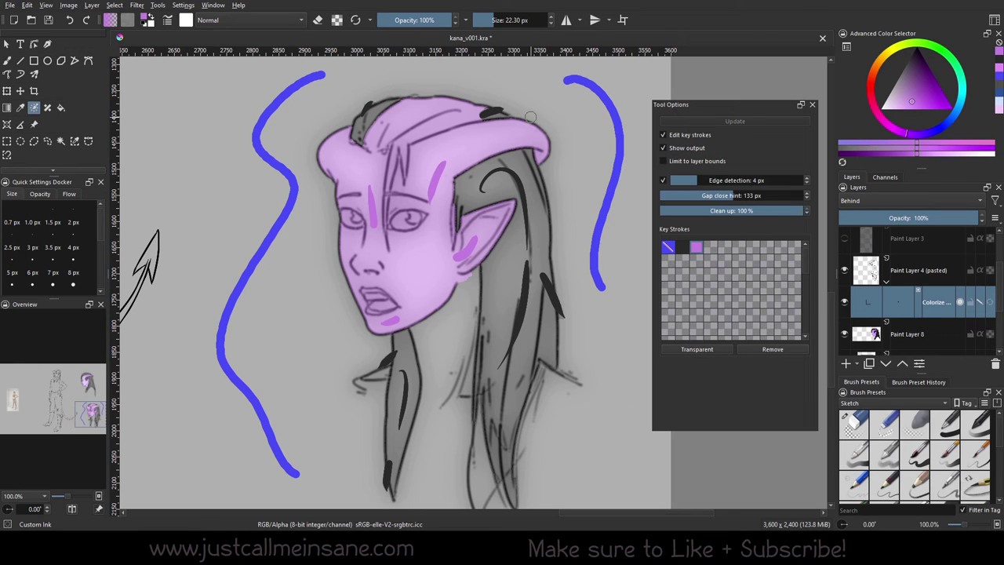
Step: Set edge detection to 18 px and compare the portrait with key strokes hidden and shown
{"action": "left_click", "coordinate": [709, 136]}
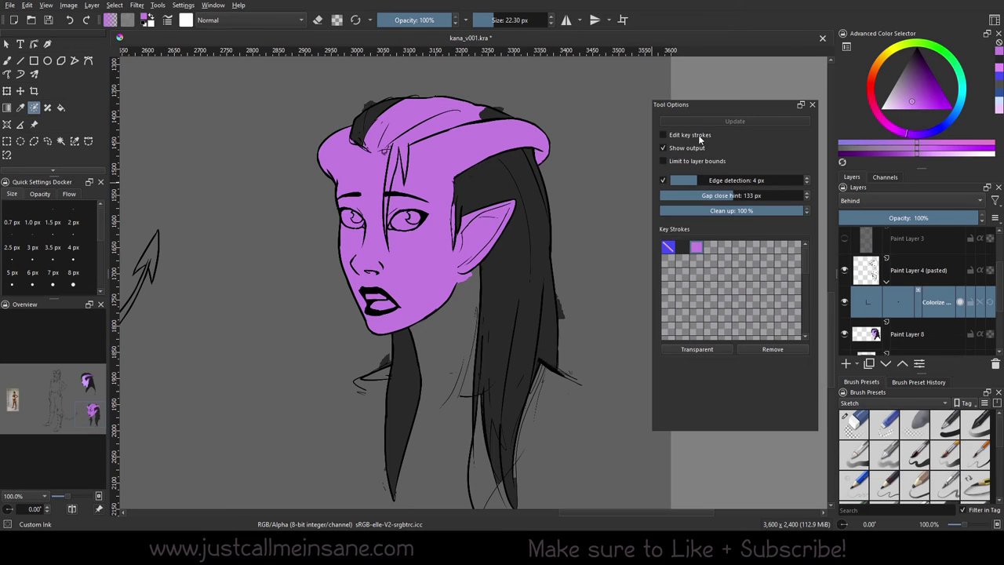
{"action": "left_click_drag", "start_coordinate": [708, 179], "coordinate": [727, 180]}
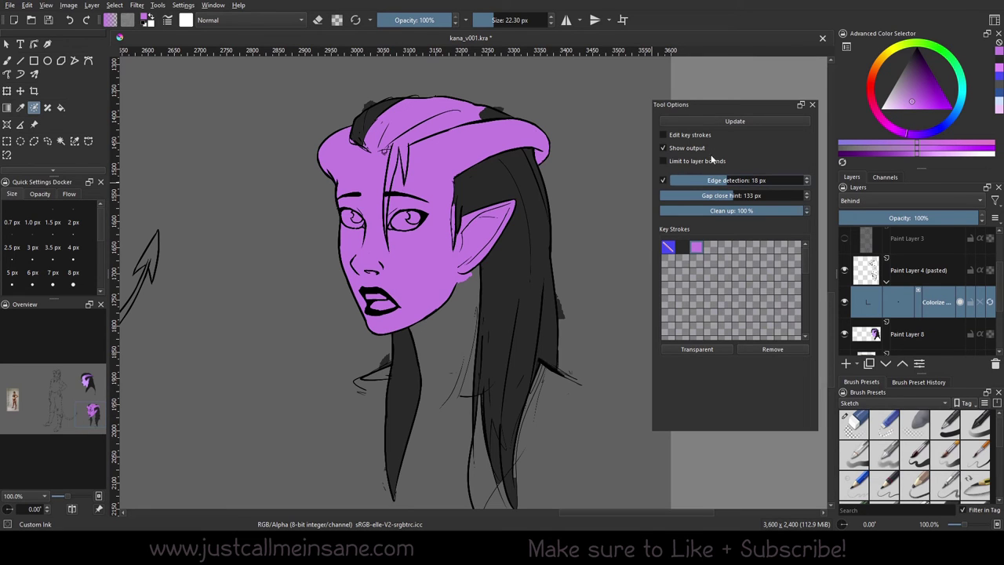
{"action": "left_click", "coordinate": [706, 135]}
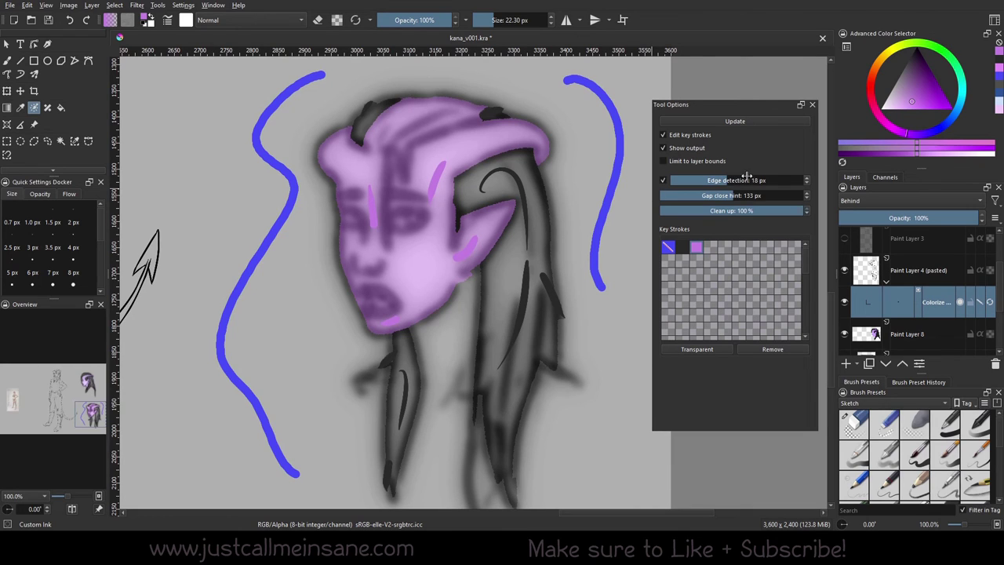
Step: Set edge detection to 47 px and toggle the key strokes off and on to check the detection blur
{"action": "left_click_drag", "start_coordinate": [746, 179], "coordinate": [758, 179]}
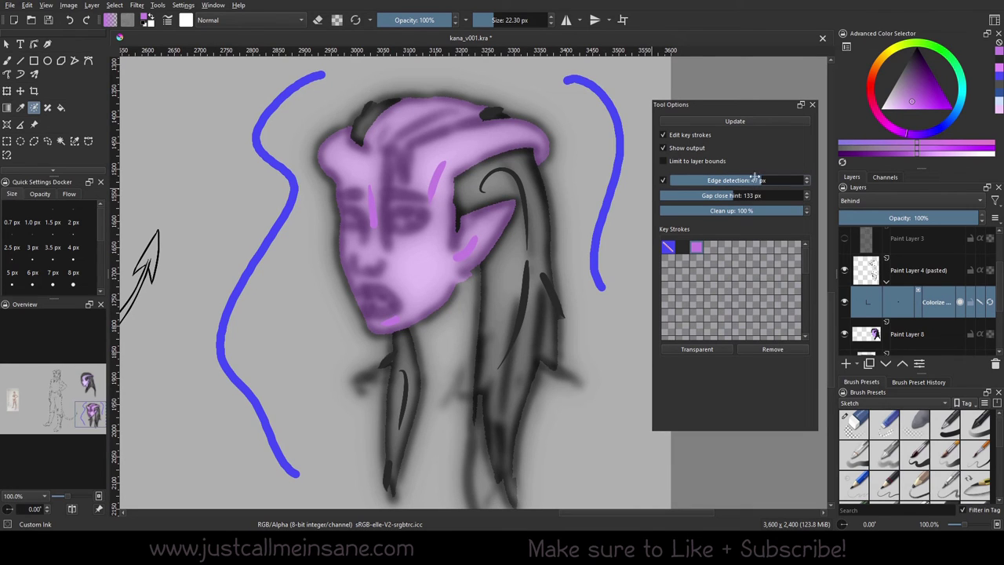
{"action": "left_click", "coordinate": [704, 137]}
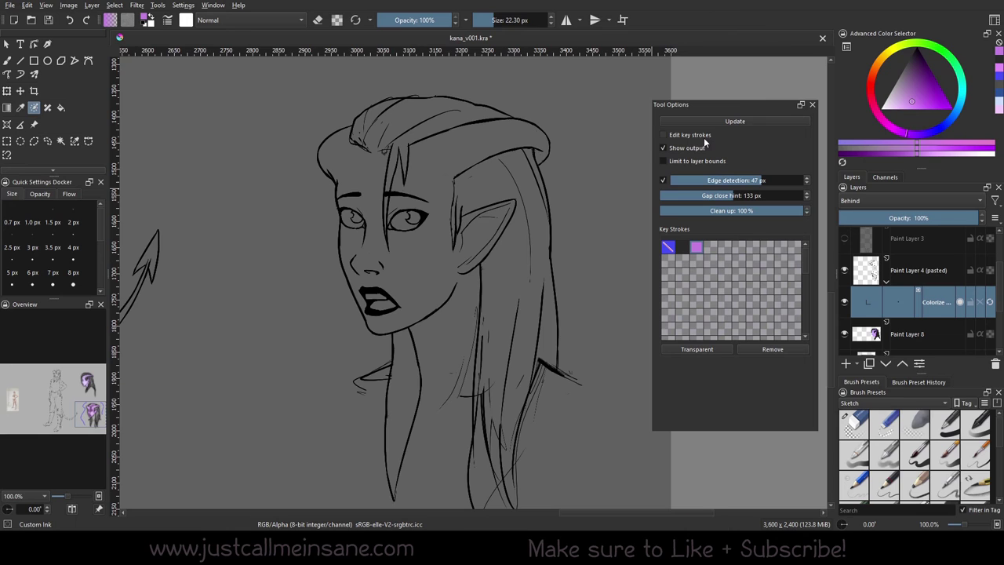
{"action": "left_click", "coordinate": [704, 139]}
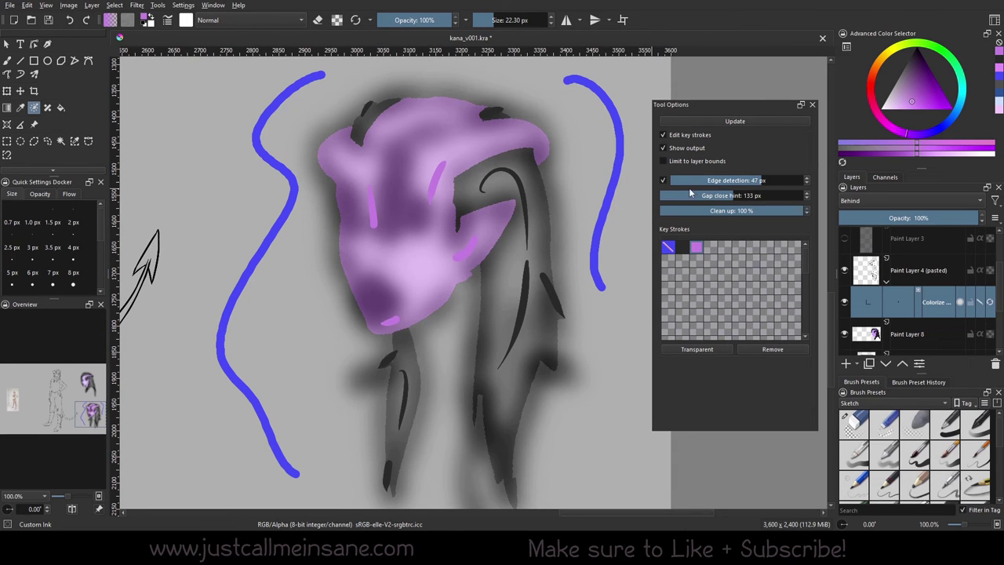
Step: Set edge detection to 1 px, examine the detected lines around the ear and hide the key strokes again
{"action": "left_click", "coordinate": [680, 182]}
{"action": "left_click", "coordinate": [683, 138]}
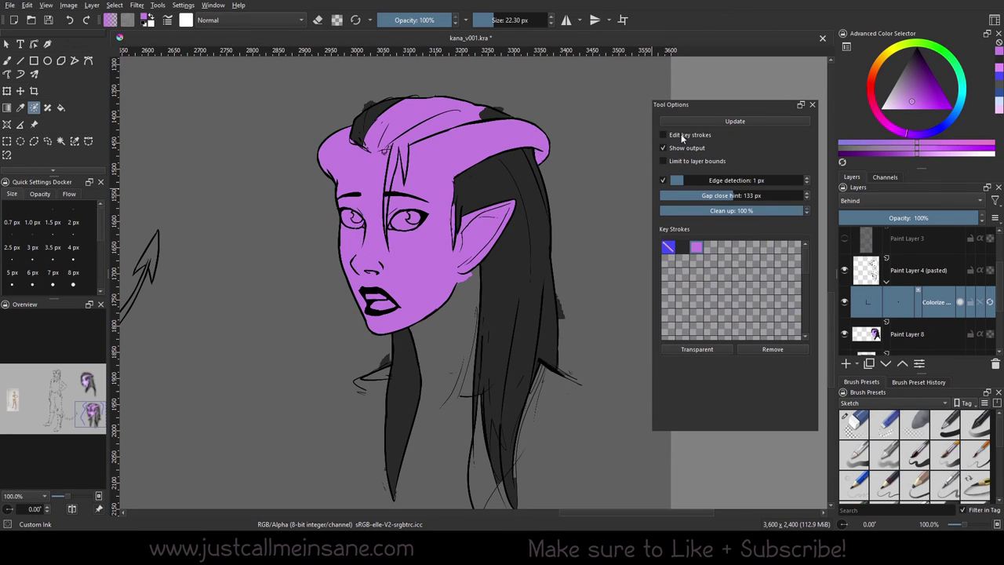
{"action": "left_click", "coordinate": [681, 138]}
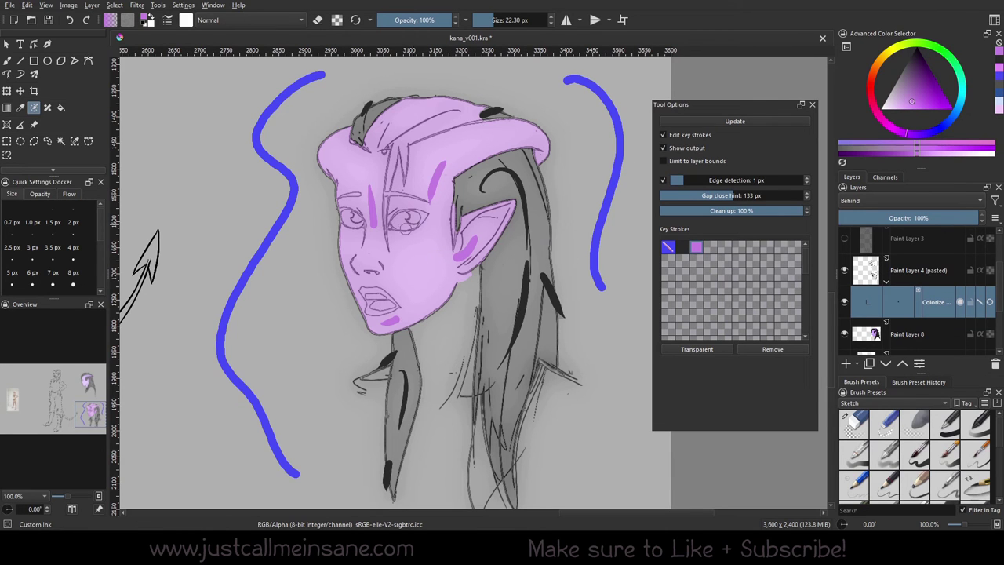
{"action": "scroll", "coordinate": [400, 234], "scroll_direction": "up", "scroll_amount": 2}
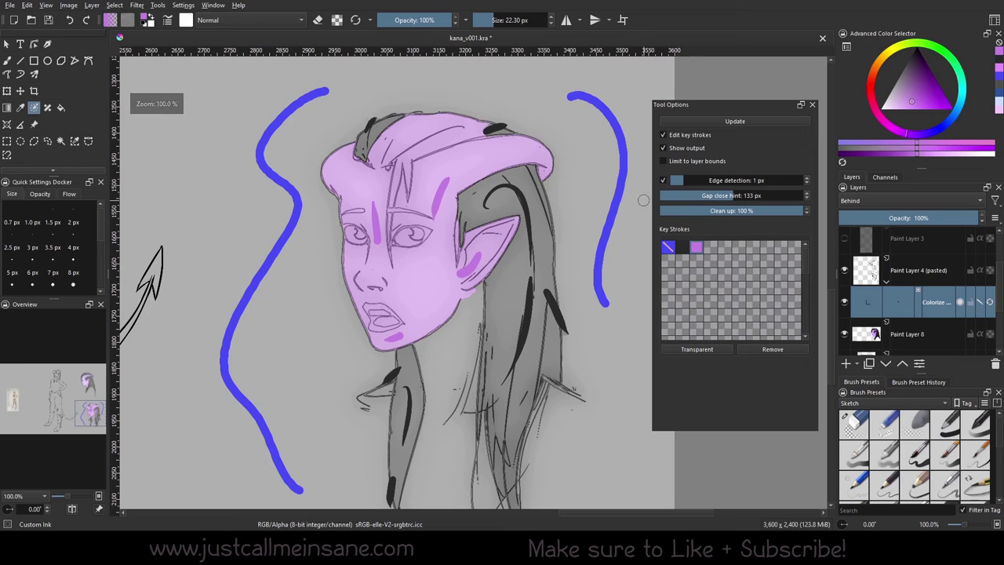
{"action": "scroll", "coordinate": [442, 228], "scroll_direction": "up", "scroll_amount": 1}
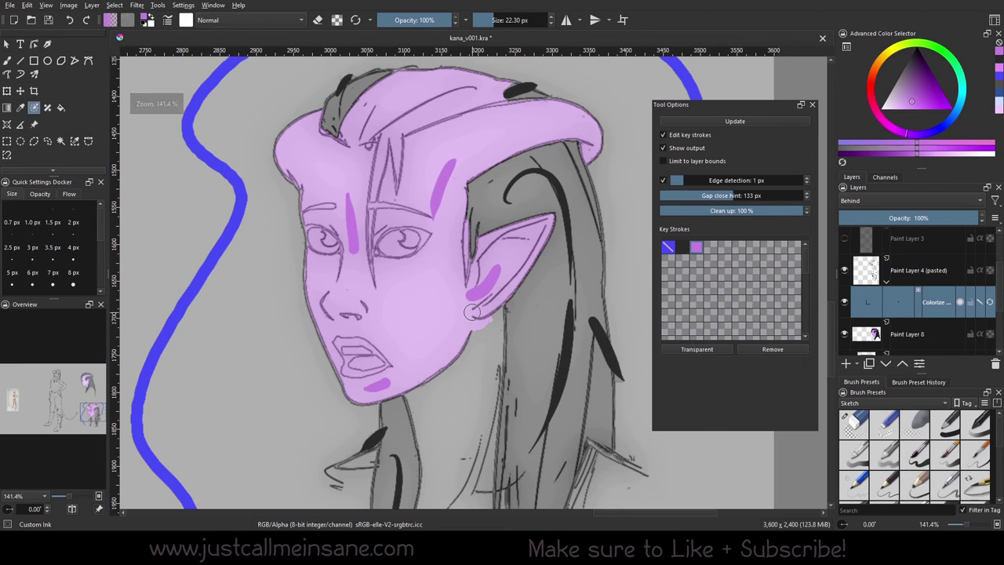
{"action": "scroll", "coordinate": [474, 276], "scroll_direction": "down", "scroll_amount": 1}
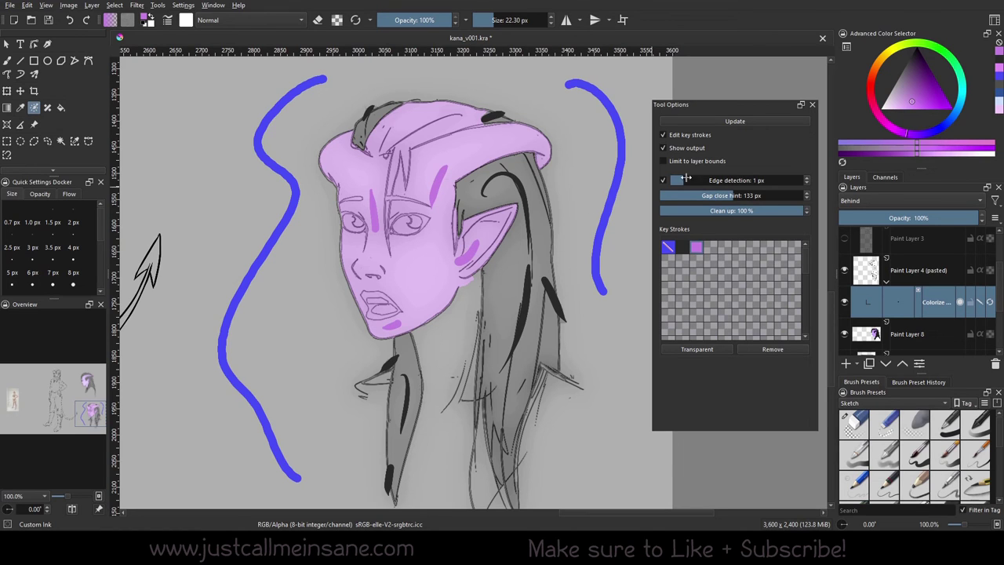
{"action": "left_click", "coordinate": [687, 133]}
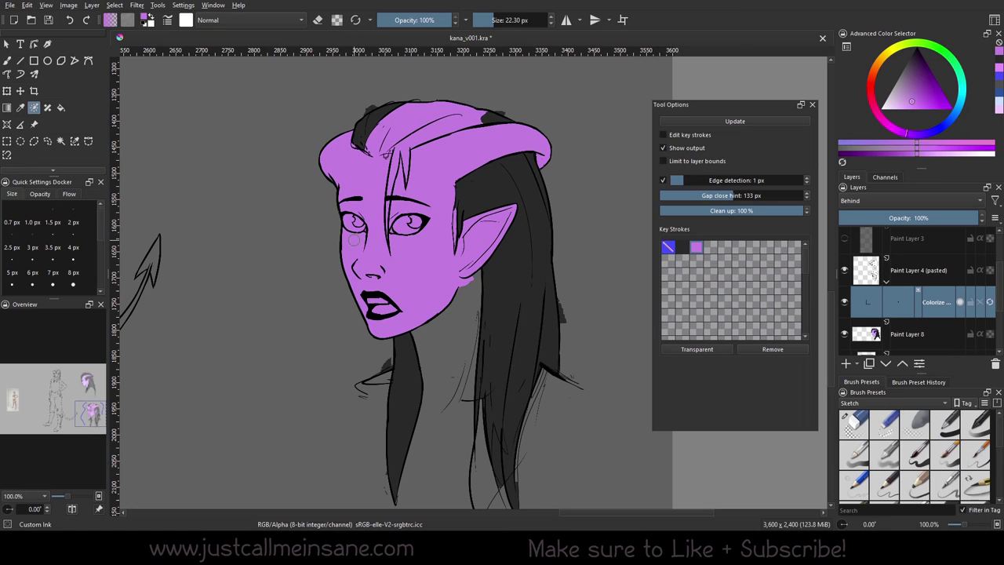
Step: Dock the floating tool options alongside the layers and bring the layer stack back to the front
{"action": "scroll", "coordinate": [349, 239], "scroll_direction": "down", "scroll_amount": 1}
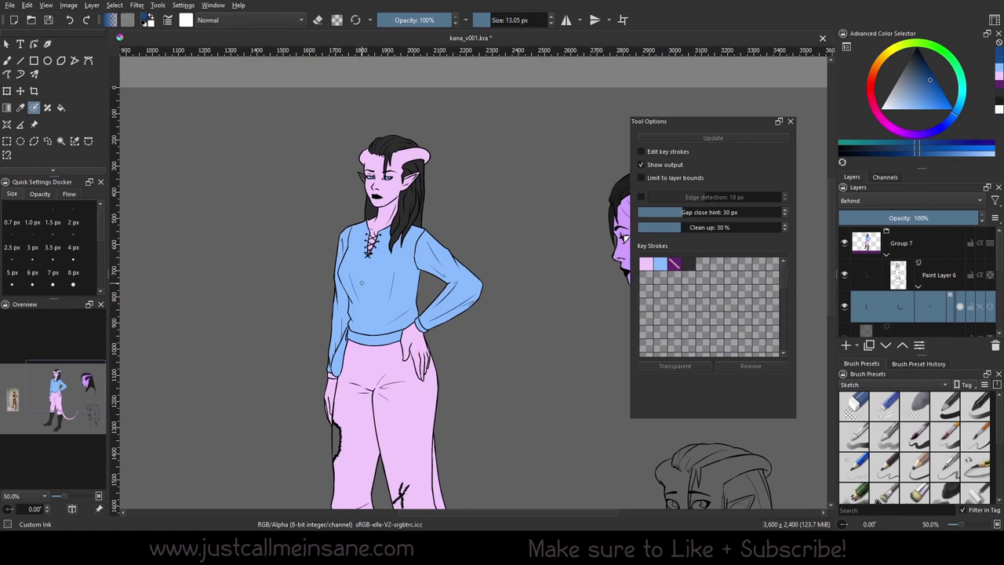
{"action": "scroll", "coordinate": [455, 400], "scroll_direction": "up", "scroll_amount": 1}
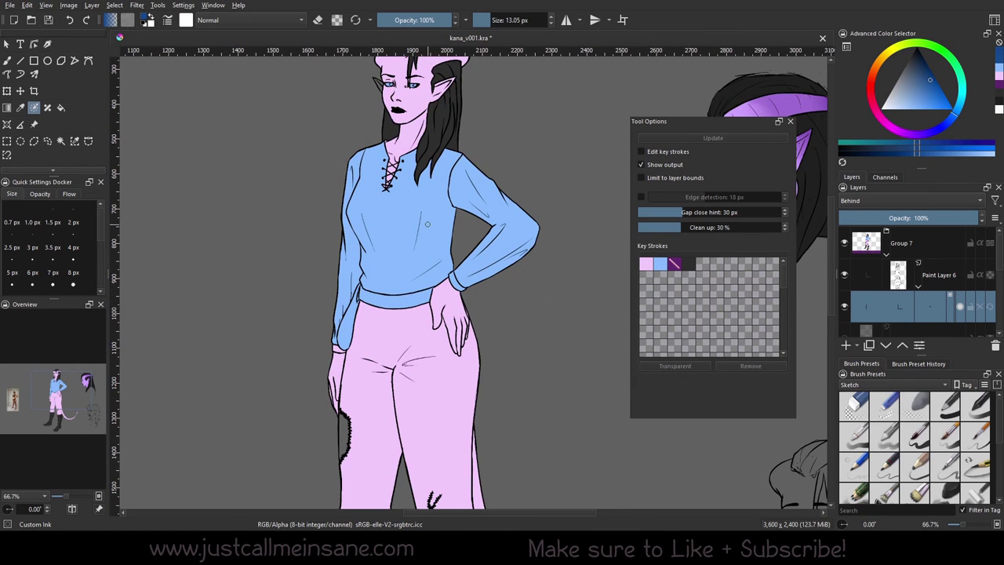
{"action": "left_click_drag", "start_coordinate": [427, 225], "coordinate": [538, 243]}
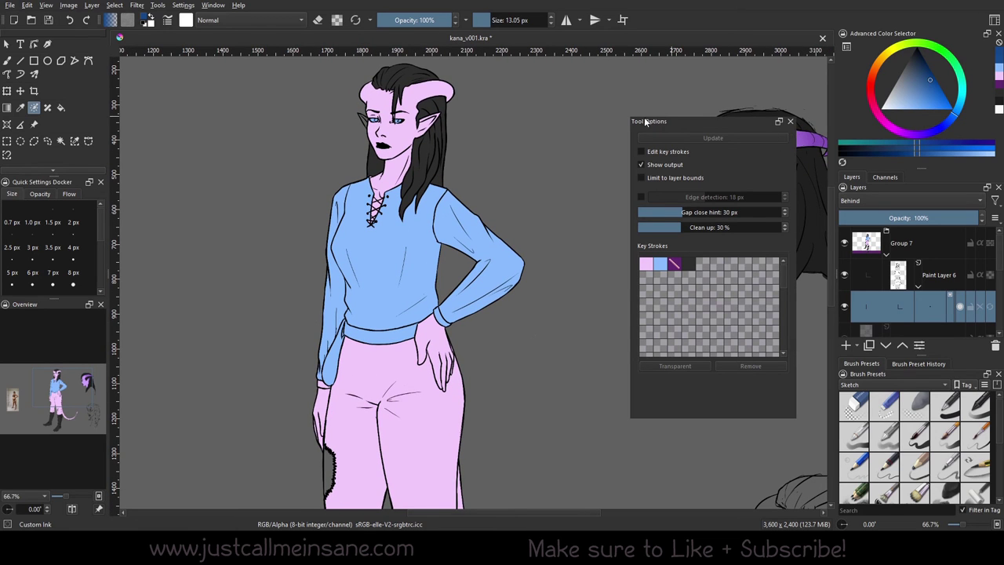
{"action": "left_click_drag", "start_coordinate": [644, 121], "coordinate": [916, 220]}
{"action": "left_click", "coordinate": [898, 177]}
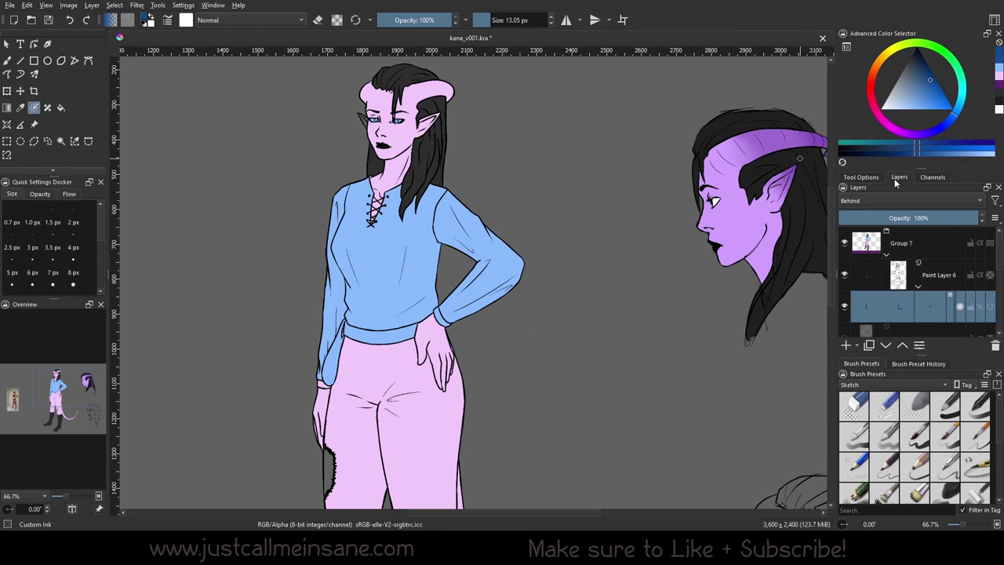
Step: Convert the full figure's colorize mask to a paint layer
{"action": "right_click", "coordinate": [931, 305]}
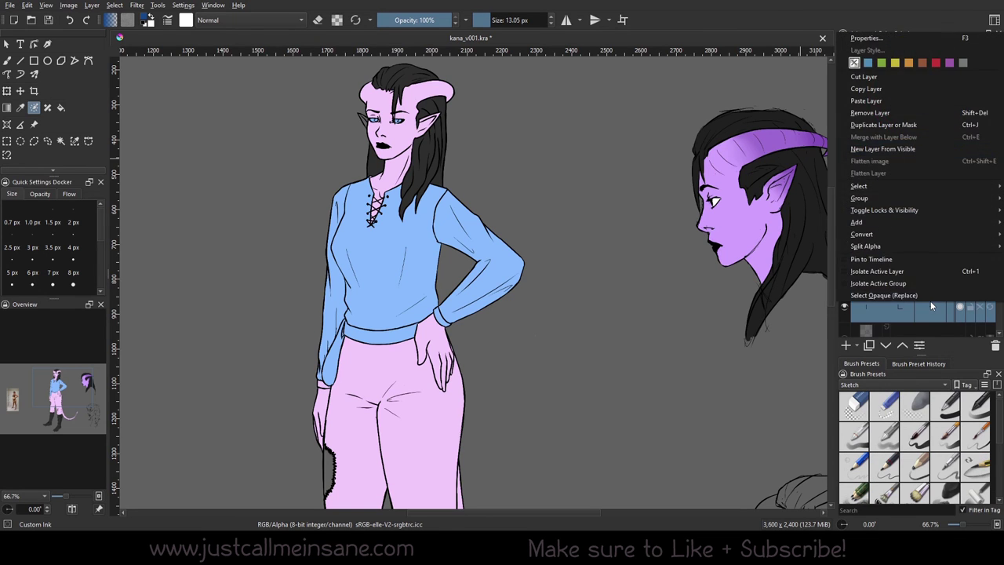
{"action": "left_click", "coordinate": [934, 316]}
{"action": "right_click", "coordinate": [929, 314]}
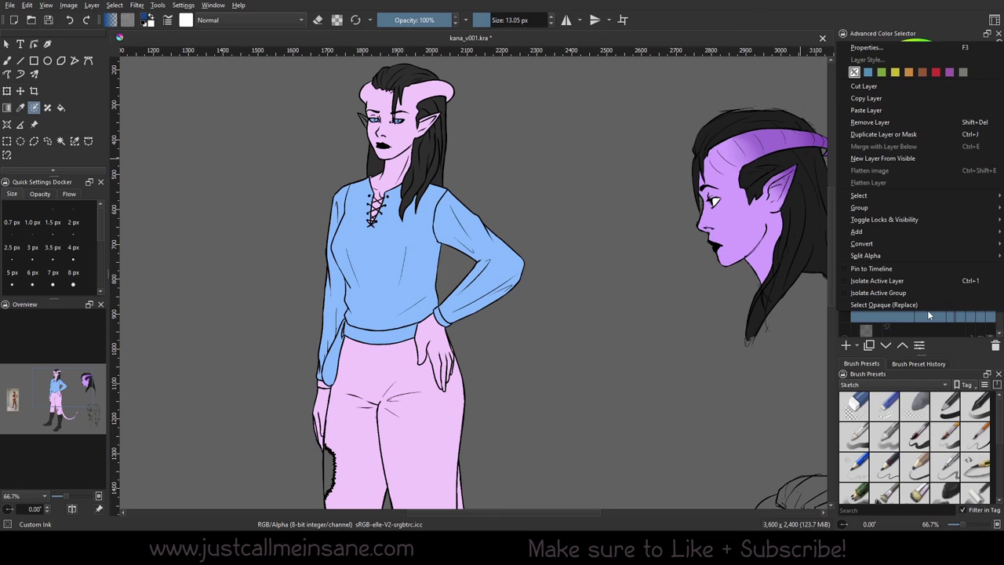
{"action": "mouse_move", "coordinate": [862, 244]}
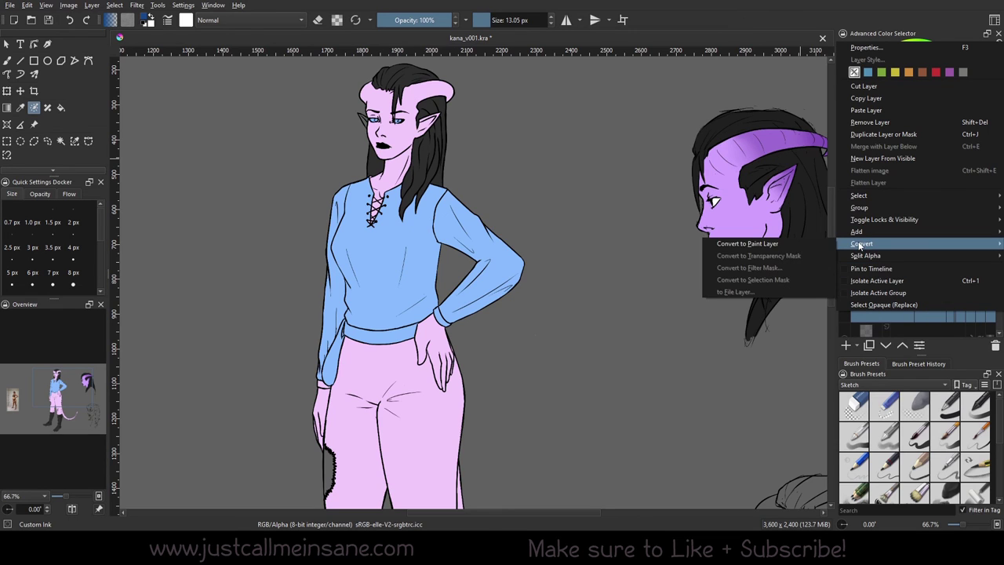
{"action": "left_click", "coordinate": [814, 248]}
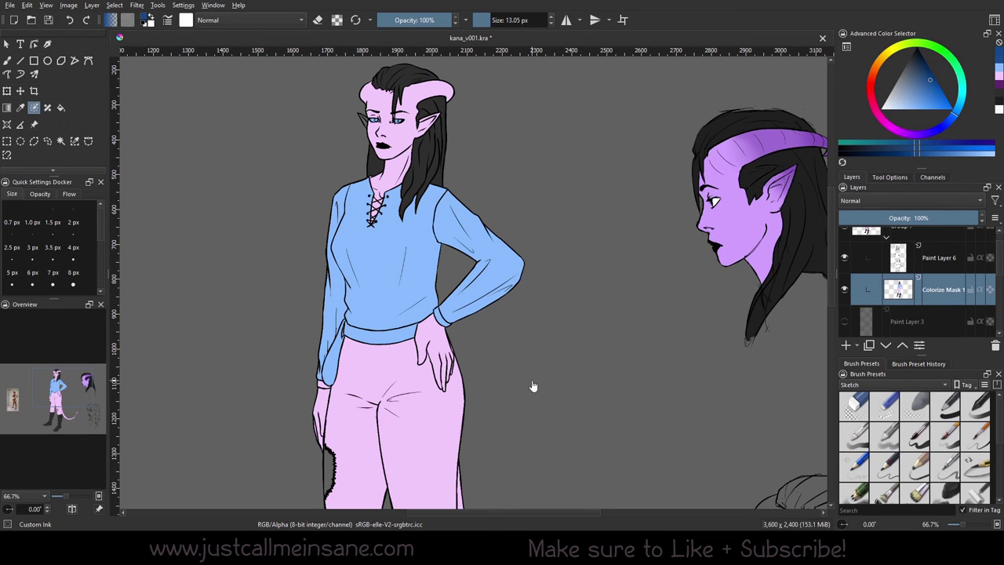
{"action": "scroll", "coordinate": [532, 386], "scroll_direction": "up", "scroll_amount": 3}
{"action": "scroll", "coordinate": [525, 282], "scroll_direction": "down", "scroll_amount": 4}
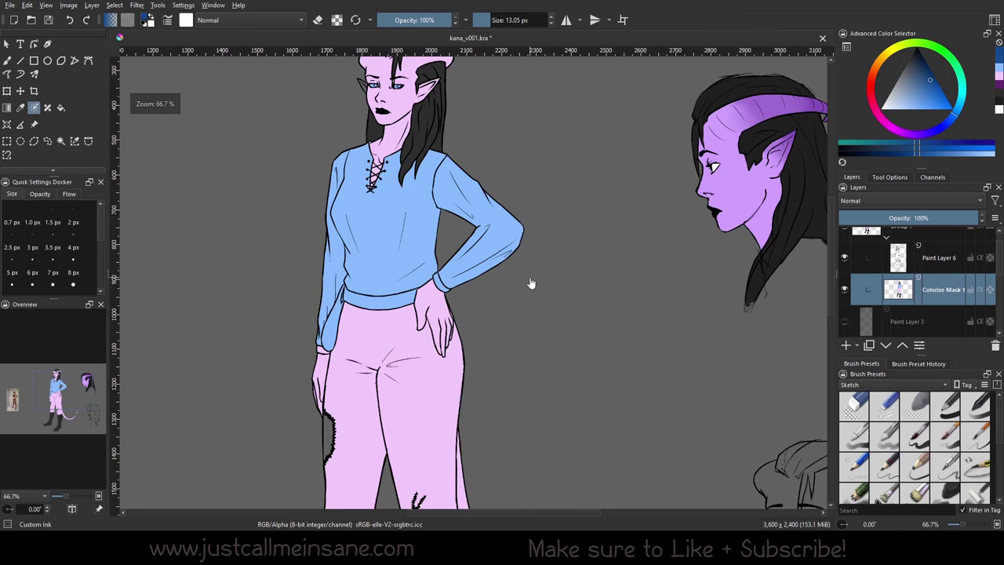
{"action": "scroll", "coordinate": [560, 336], "scroll_direction": "up", "scroll_amount": 2}
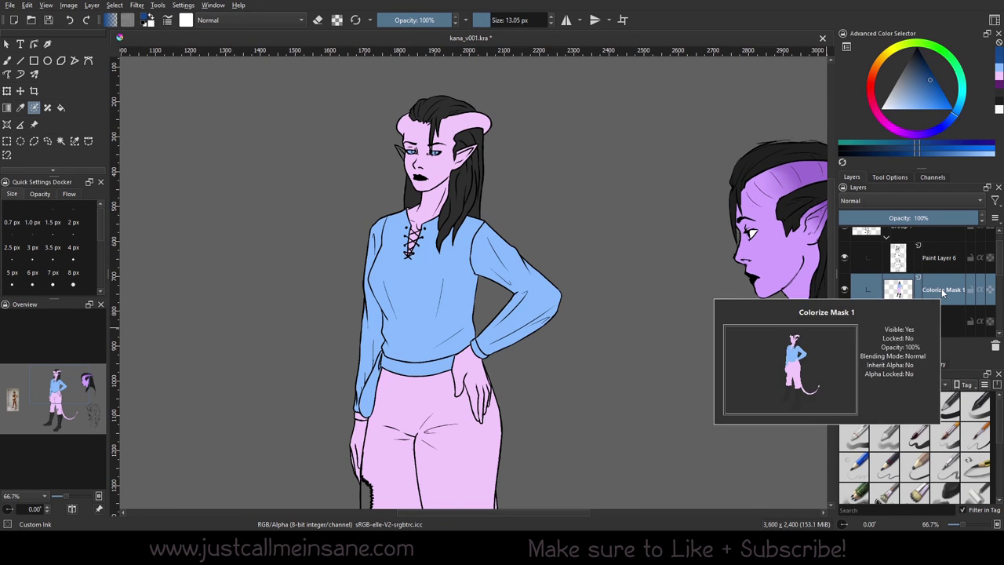
{"action": "left_click_drag", "start_coordinate": [794, 256], "coordinate": [755, 278]}
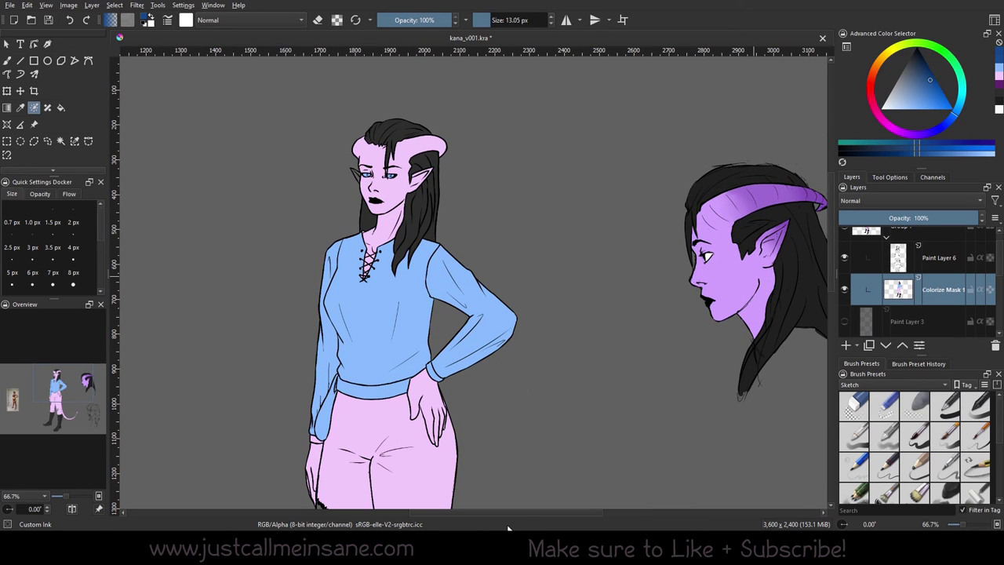
{"action": "key", "text": "Insert"}
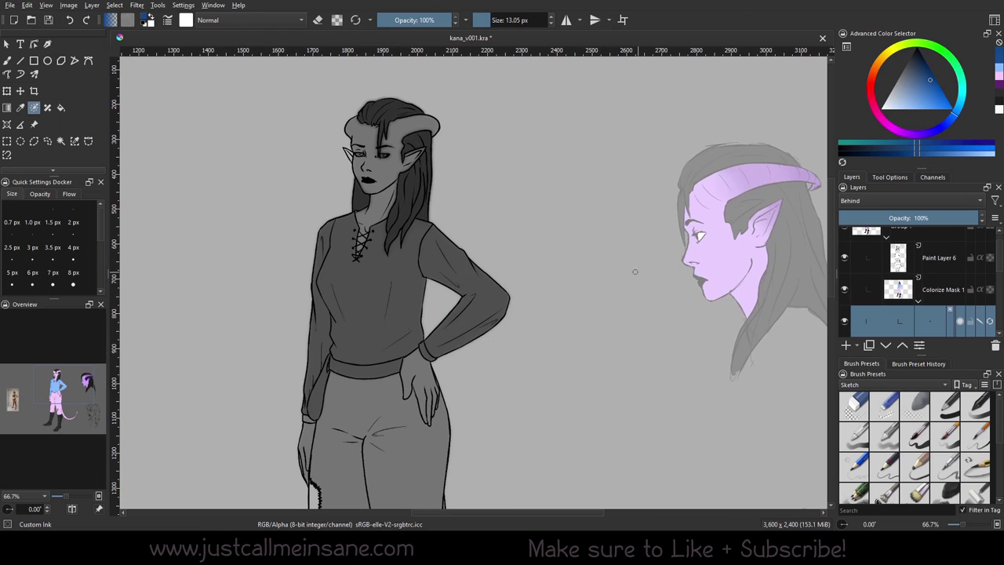
{"action": "key", "text": "ctrl+z"}
Step: Alpha-lock the converted colour layer and brush strong blue test strokes over the figure's shirt, sleeve and trousers
{"action": "key", "text": "b"}
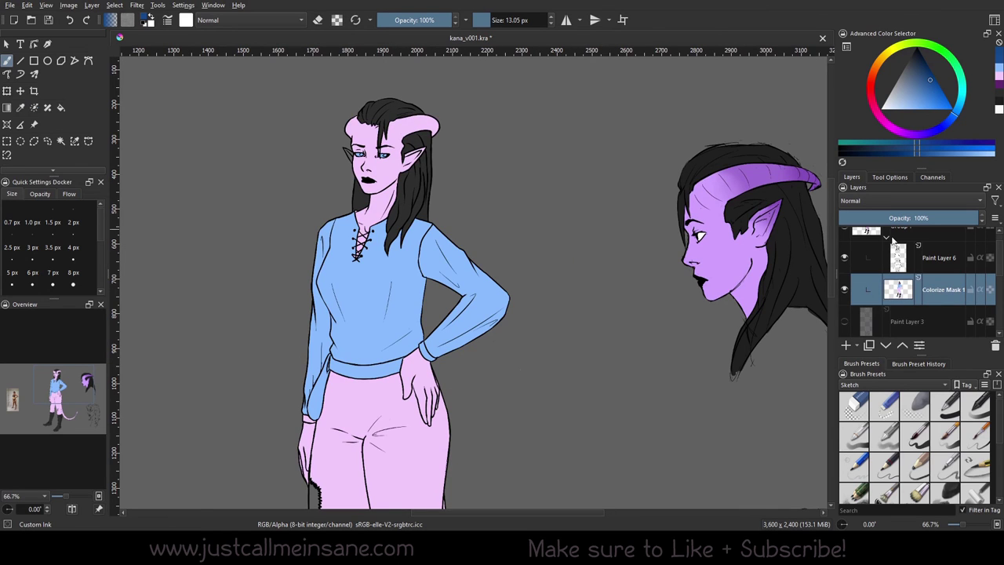
{"action": "left_click", "coordinate": [989, 289]}
{"action": "left_click", "coordinate": [941, 101]}
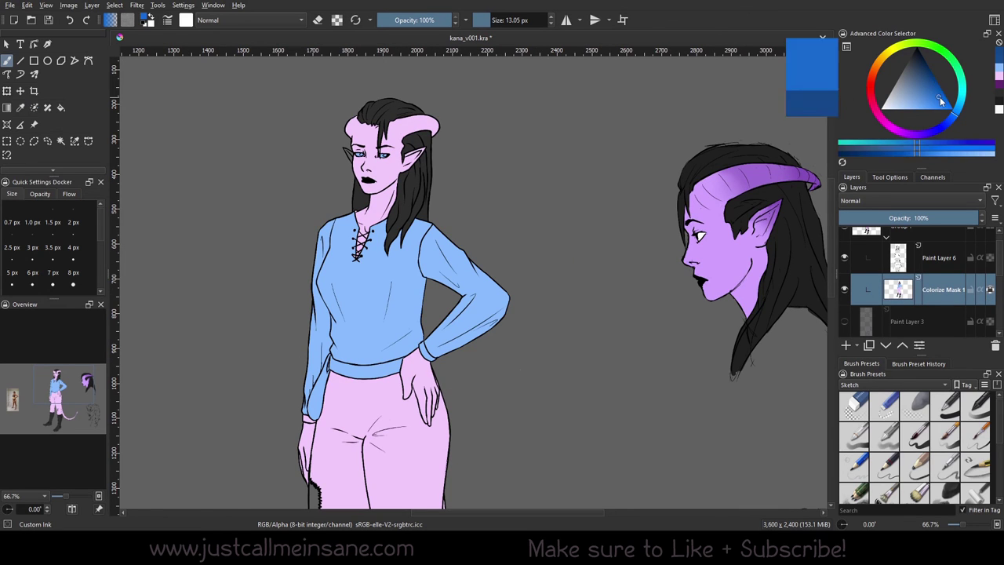
{"action": "mouse_move", "coordinate": [475, 283]}
{"action": "left_mouse_down"}
{"action": "mouse_move", "coordinate": [411, 288]}
{"action": "mouse_move", "coordinate": [449, 267]}
{"action": "mouse_move", "coordinate": [329, 302]}
{"action": "left_mouse_up"}
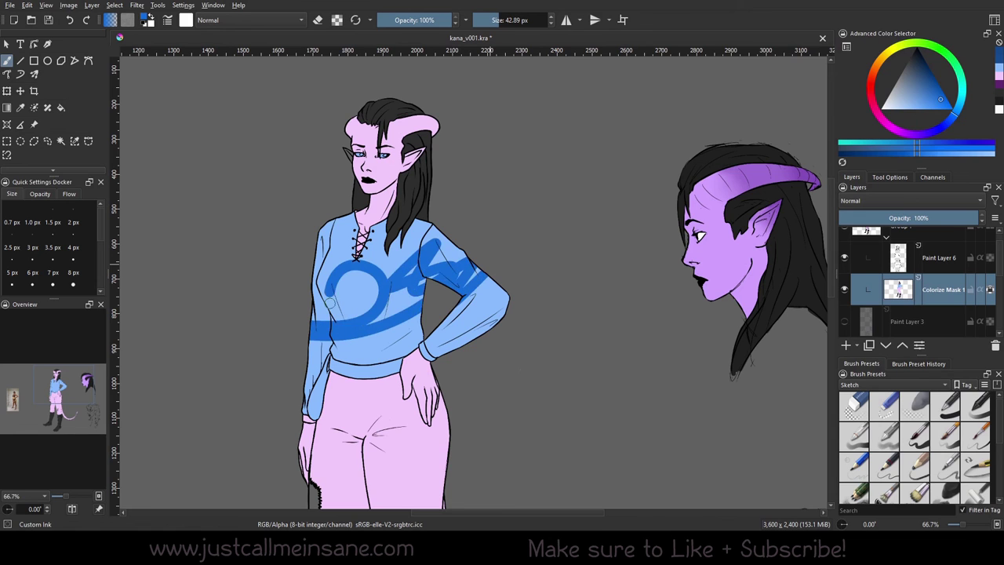
{"action": "mouse_move", "coordinate": [443, 280]}
{"action": "left_mouse_down"}
{"action": "mouse_move", "coordinate": [501, 330]}
{"action": "mouse_move", "coordinate": [408, 470]}
{"action": "mouse_move", "coordinate": [314, 388]}
{"action": "mouse_move", "coordinate": [353, 455]}
{"action": "left_mouse_up"}
{"action": "left_click_drag", "start_coordinate": [490, 323], "coordinate": [486, 288]}
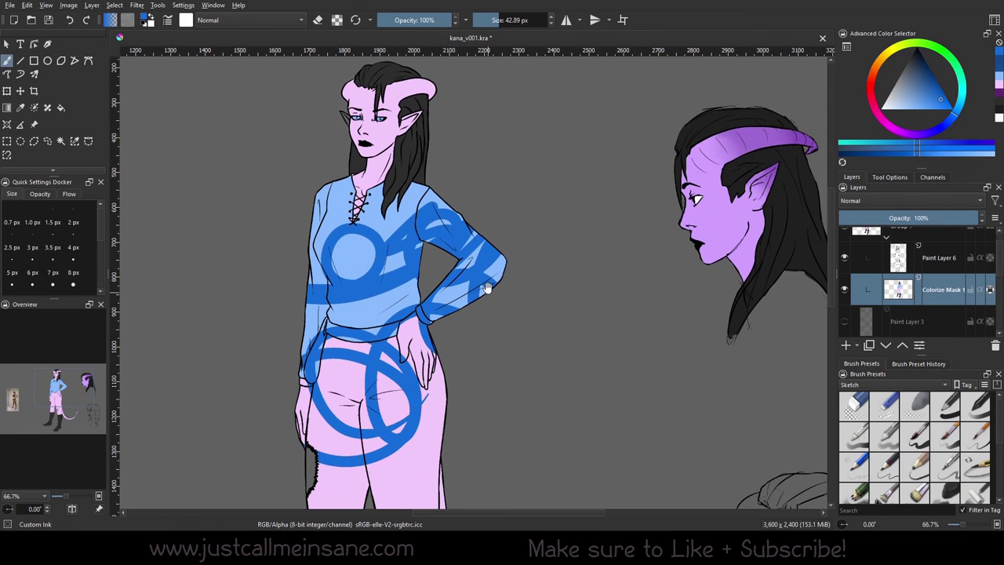
Step: Undo the blue test strokes and try the inherit alpha, alpha lock and layer lock toggles on the colour layer
{"action": "left_click", "coordinate": [987, 296]}
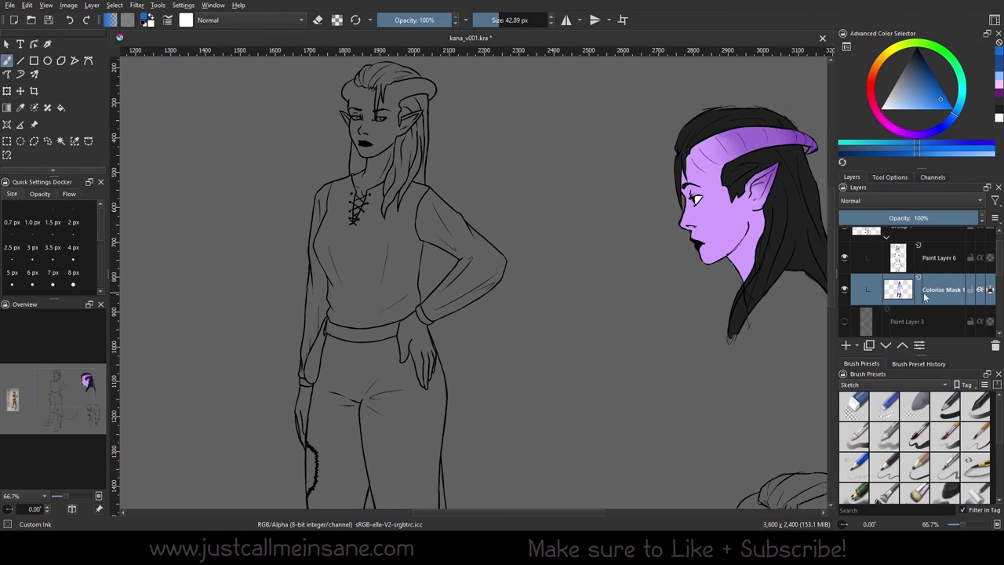
{"action": "left_click", "coordinate": [987, 292]}
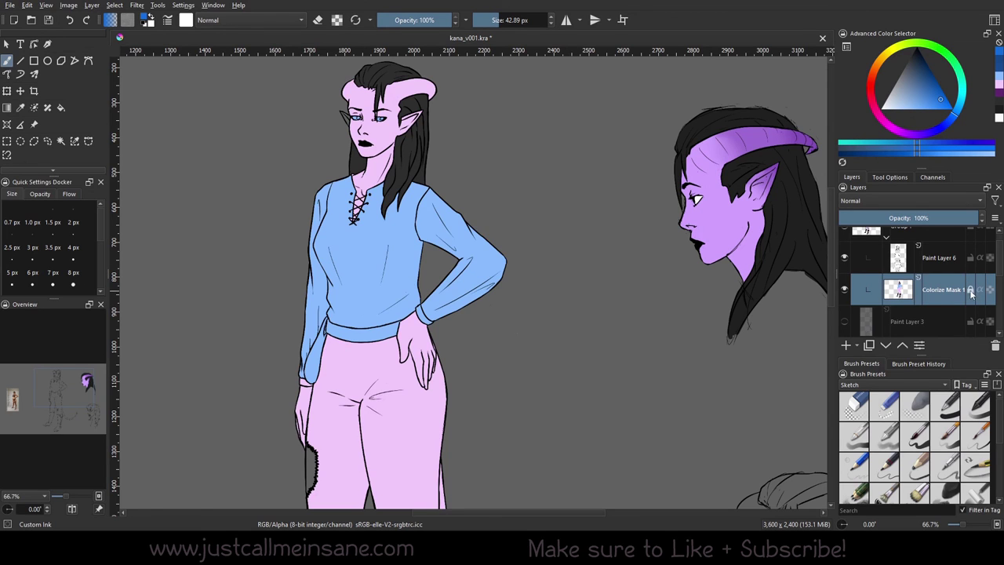
{"action": "left_click", "coordinate": [970, 290]}
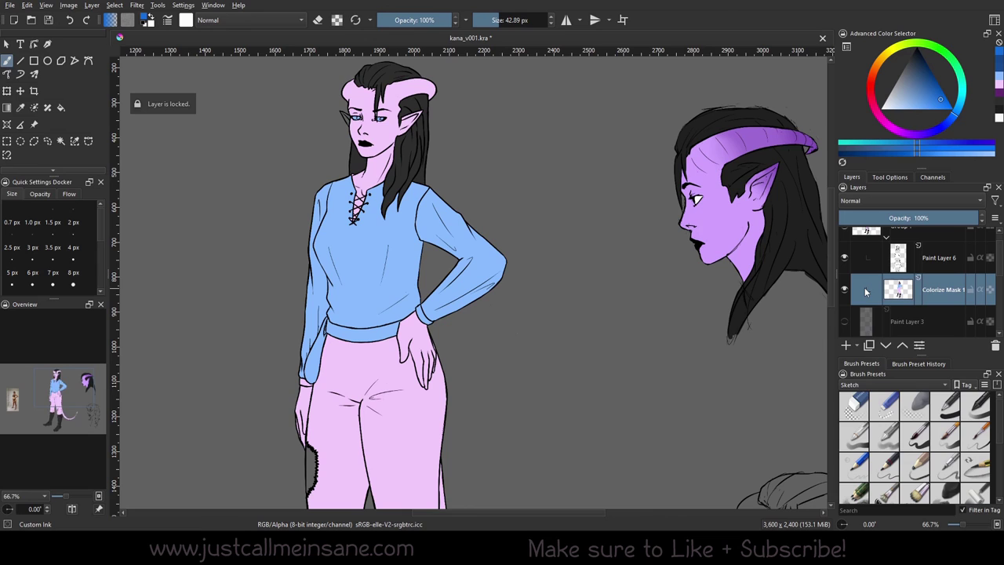
{"action": "mouse_move", "coordinate": [866, 292]}
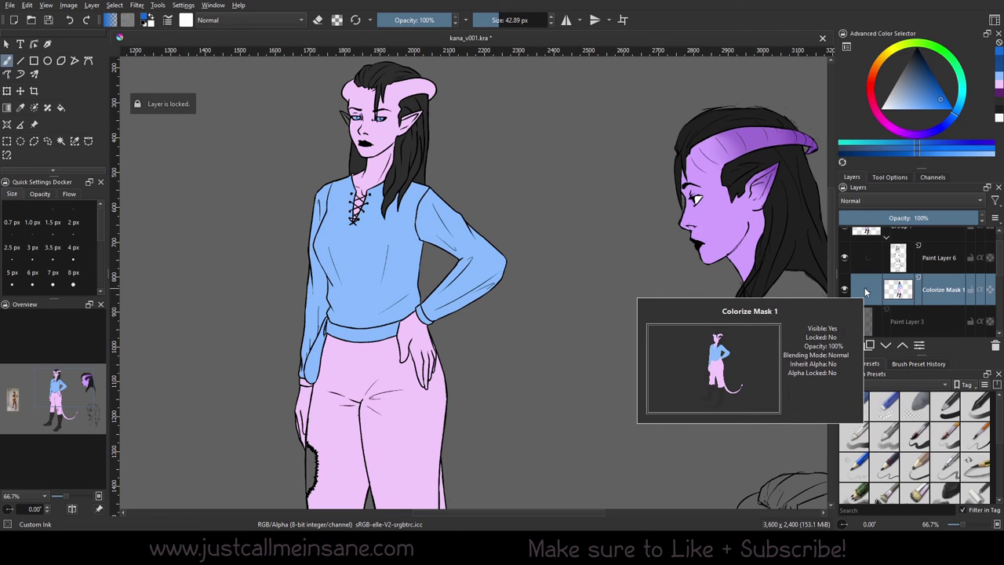
Step: Sample the light pink from the figure's skin and brush it over the unfilled far ear
{"action": "left_click_drag", "start_coordinate": [469, 289], "coordinate": [487, 320]}
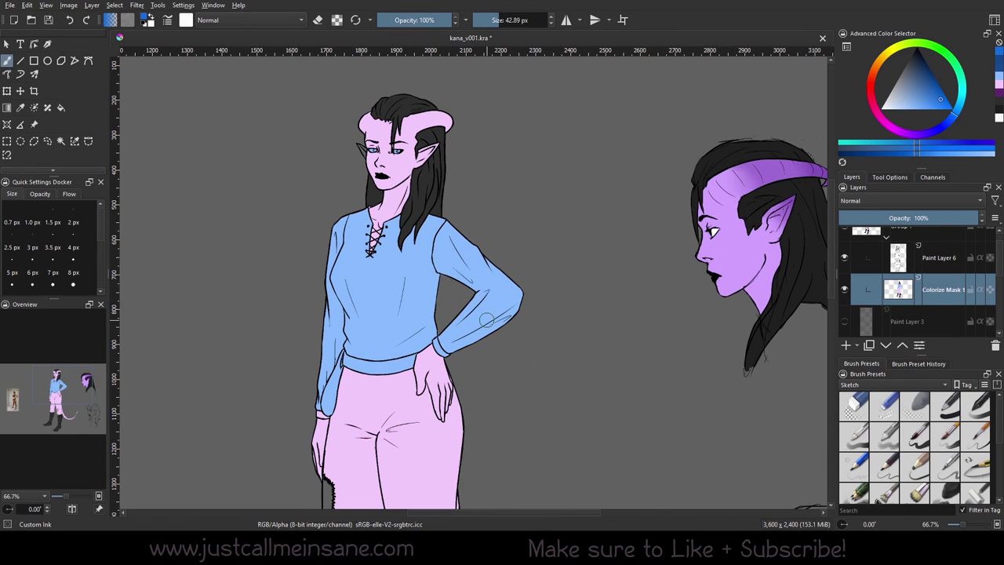
{"action": "left_click", "coordinate": [416, 123], "text": "ctrl"}
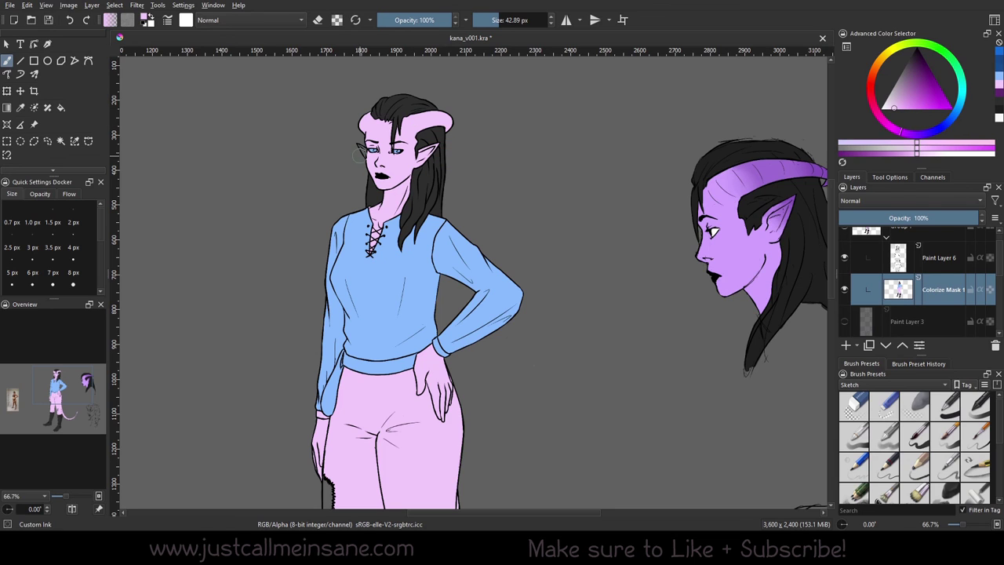
{"action": "left_click_drag", "start_coordinate": [361, 148], "coordinate": [366, 152]}
Step: Examine the figure's flat colours on the trousers, boots and tail, and the whole canvas
{"action": "scroll", "coordinate": [387, 217], "scroll_direction": "down", "scroll_amount": 8}
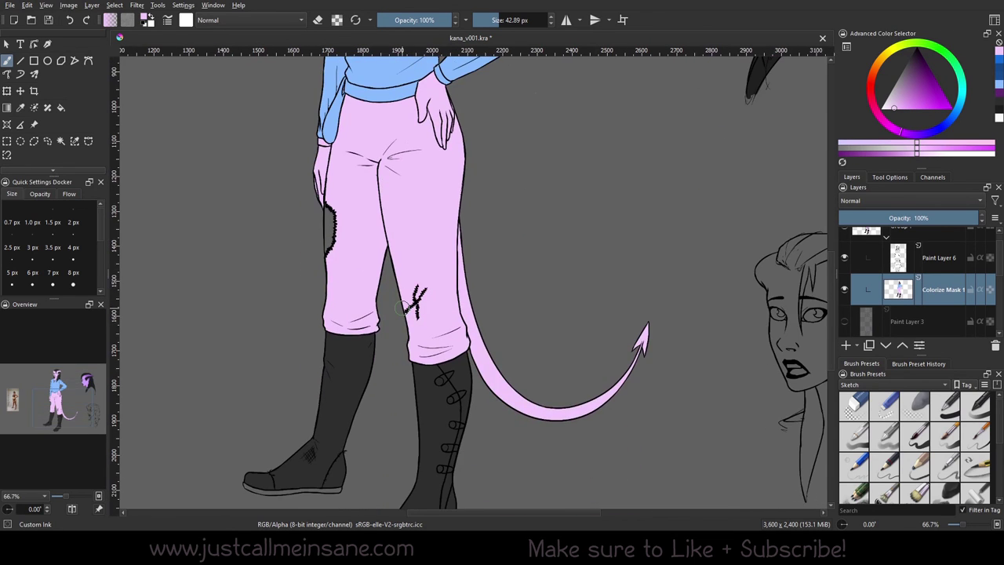
{"action": "scroll", "coordinate": [424, 206], "scroll_direction": "up", "scroll_amount": 2}
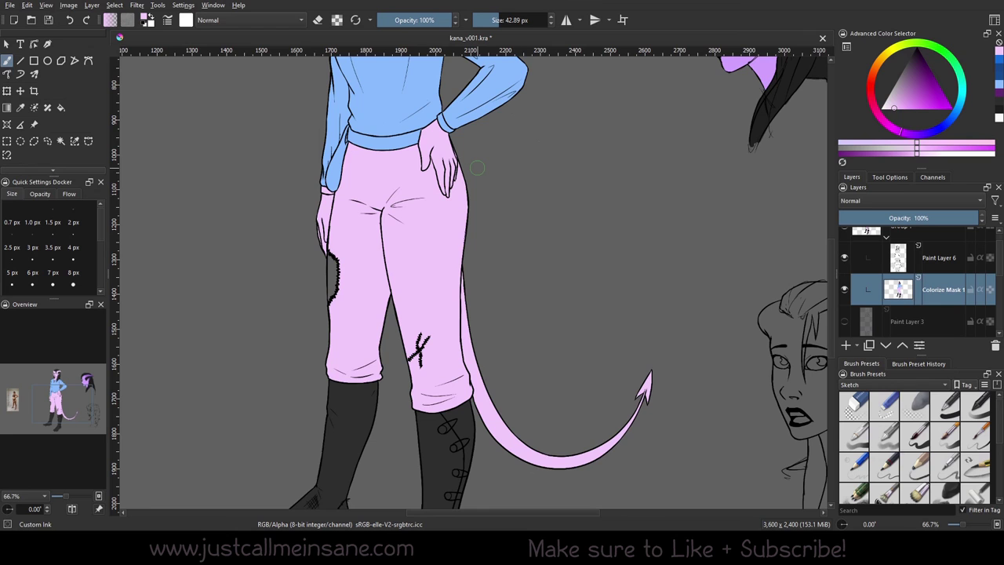
{"action": "scroll", "coordinate": [476, 167], "scroll_direction": "up", "scroll_amount": 4}
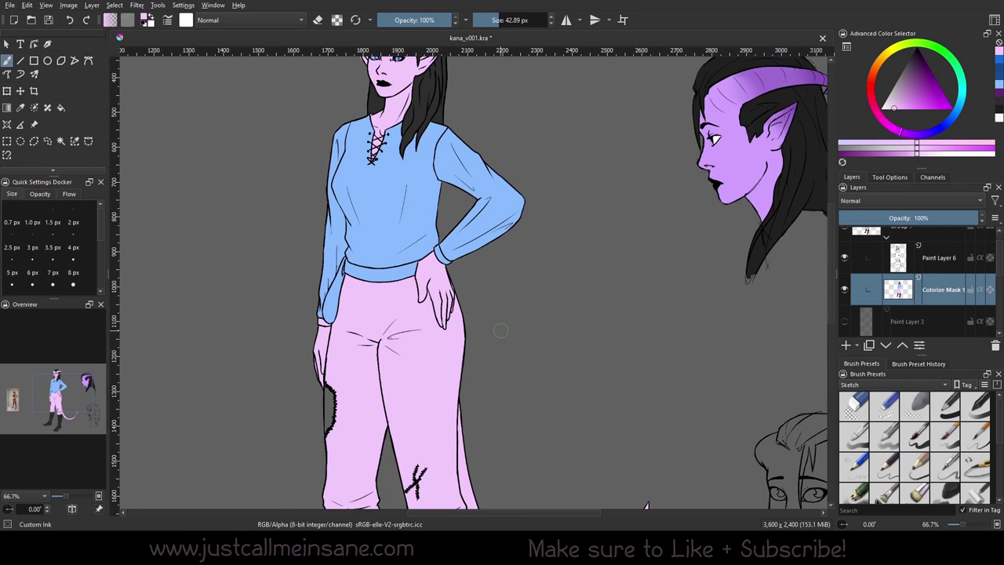
{"action": "scroll", "coordinate": [500, 314], "scroll_direction": "down", "scroll_amount": 3}
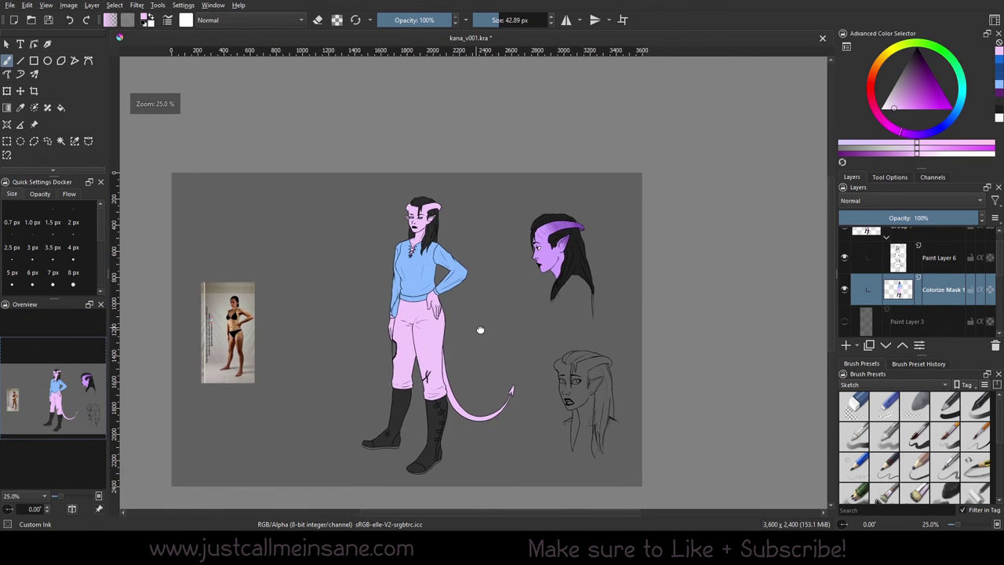
{"action": "scroll", "coordinate": [478, 329], "scroll_direction": "up", "scroll_amount": 1}
{"action": "scroll", "coordinate": [497, 318], "scroll_direction": "down", "scroll_amount": 1}
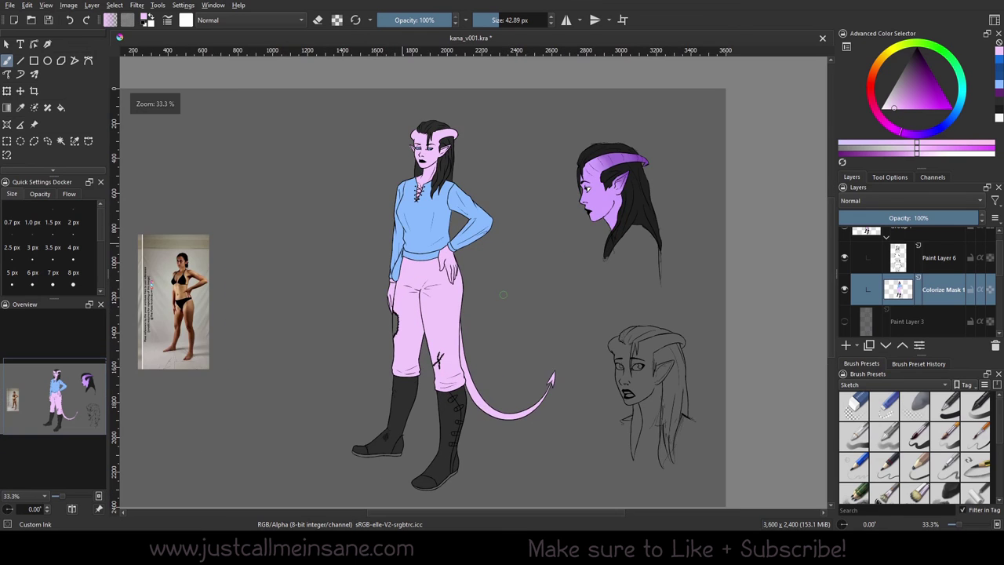
{"action": "scroll", "coordinate": [518, 287], "scroll_direction": "up", "scroll_amount": 1}
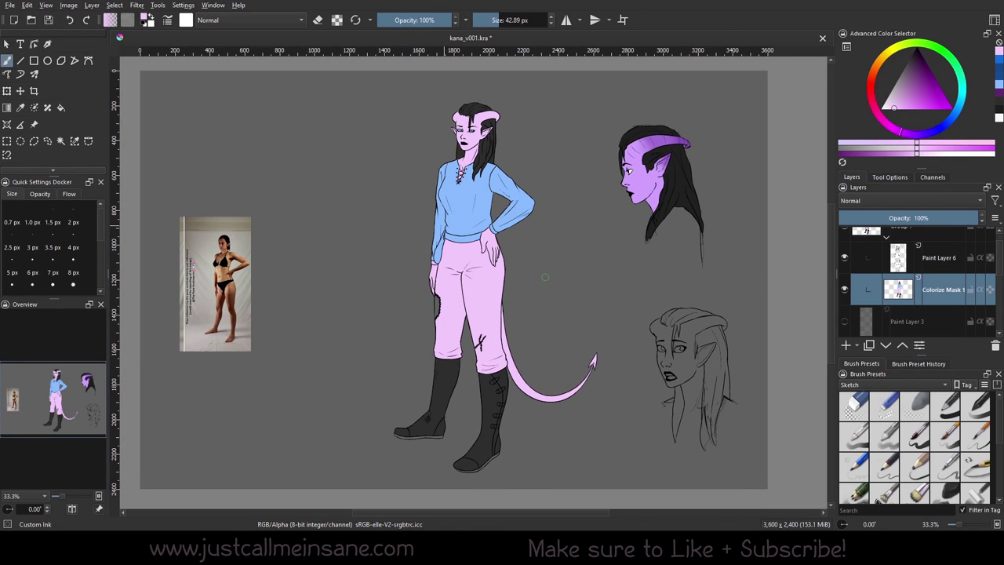